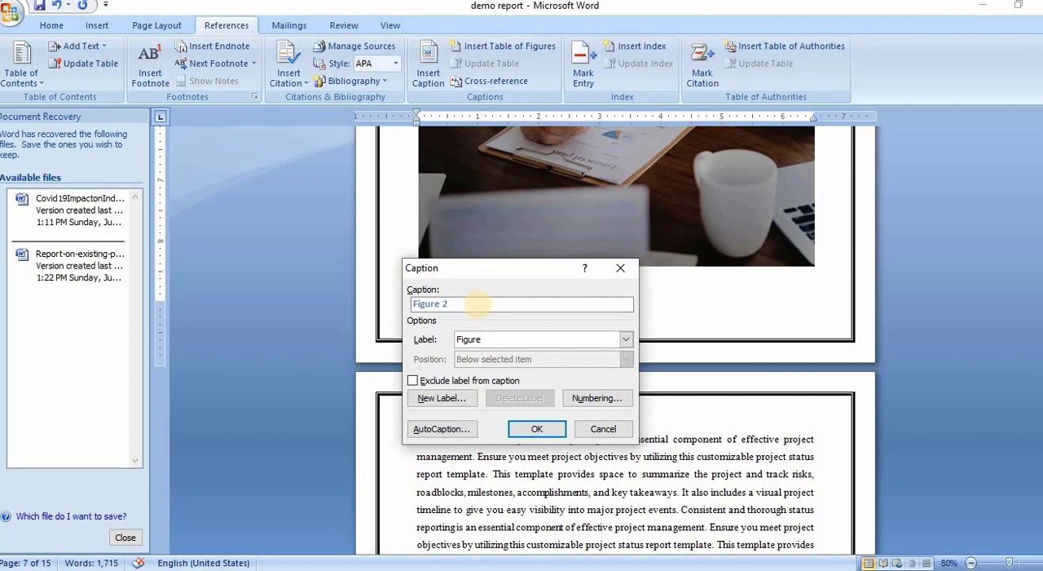
Step: Complete the image's caption as "Figure 2: Template provides space to summarize the project and track risks" and insert it
text(:)
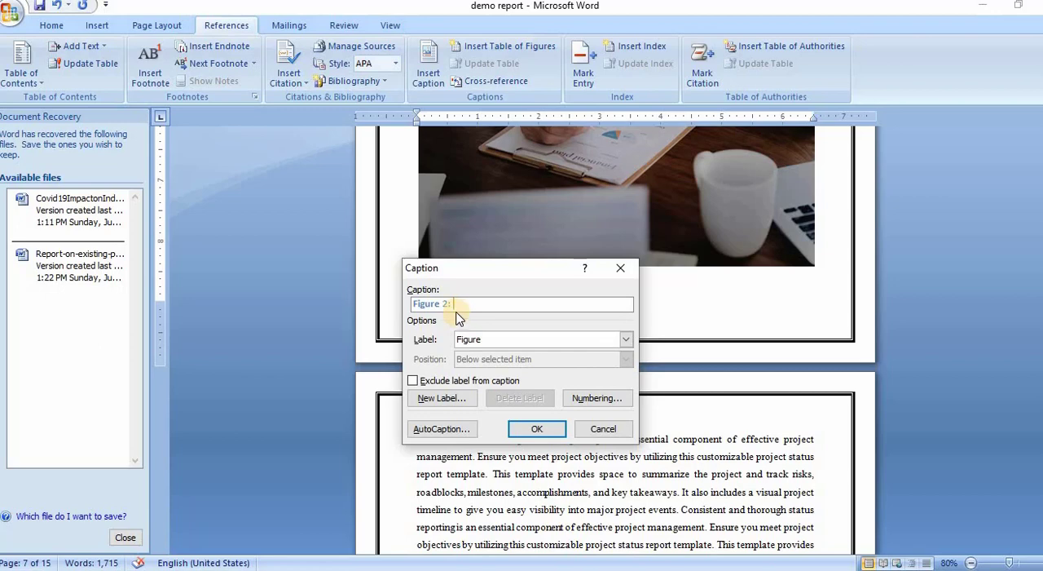
text(summarize the project and track risks)
click(534, 430)
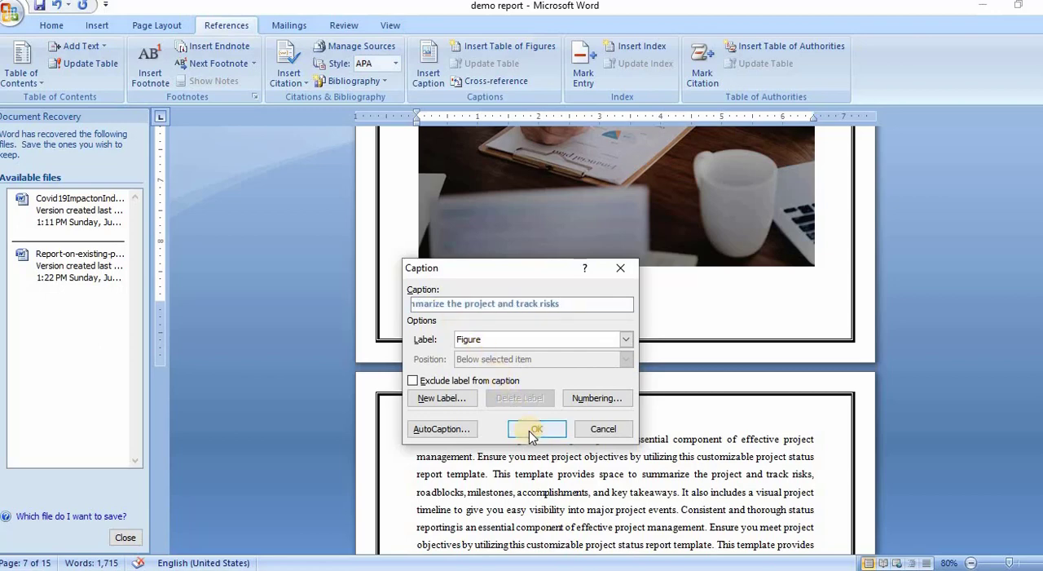
click(534, 431)
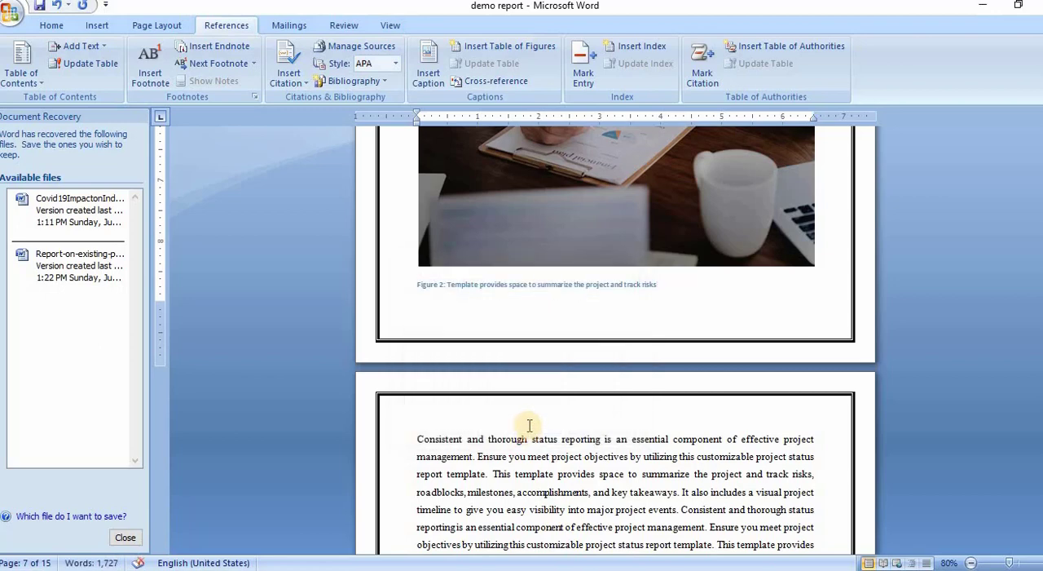
Step: Remove the surplus blank space before the INTRODUCTION heading and add the line "LIST OF Figure" above that heading
scroll(529, 425, down, 10)
scroll(528, 425, up, 4)
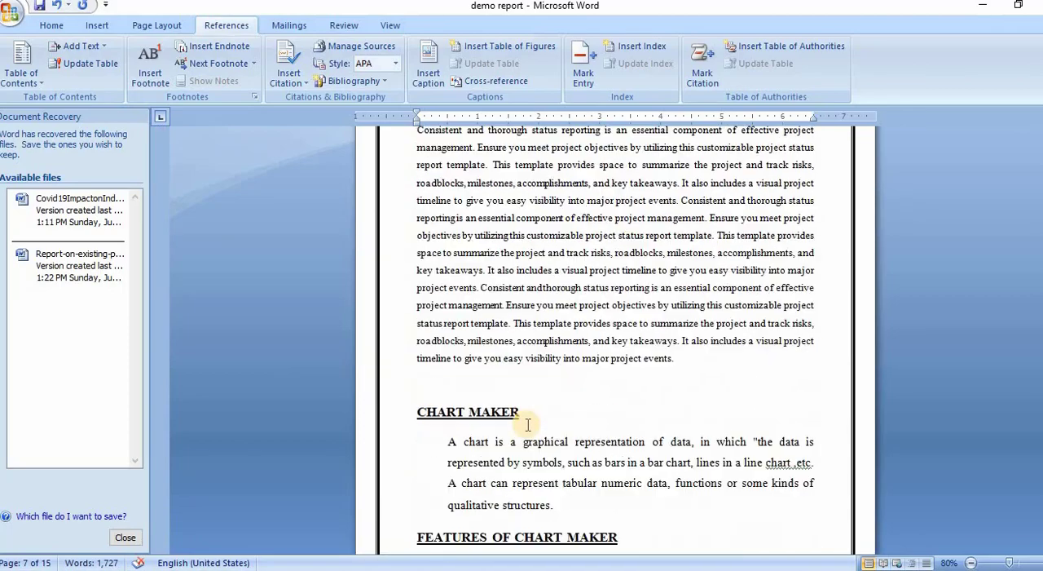
scroll(527, 425, up, 6)
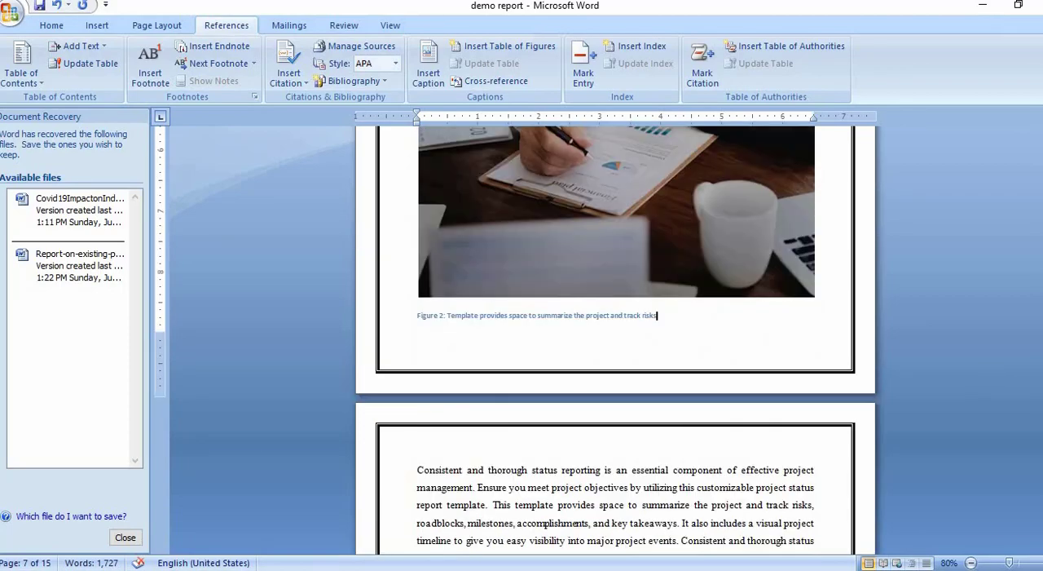
drag(1042, 304, 1042, 201)
click(631, 225)
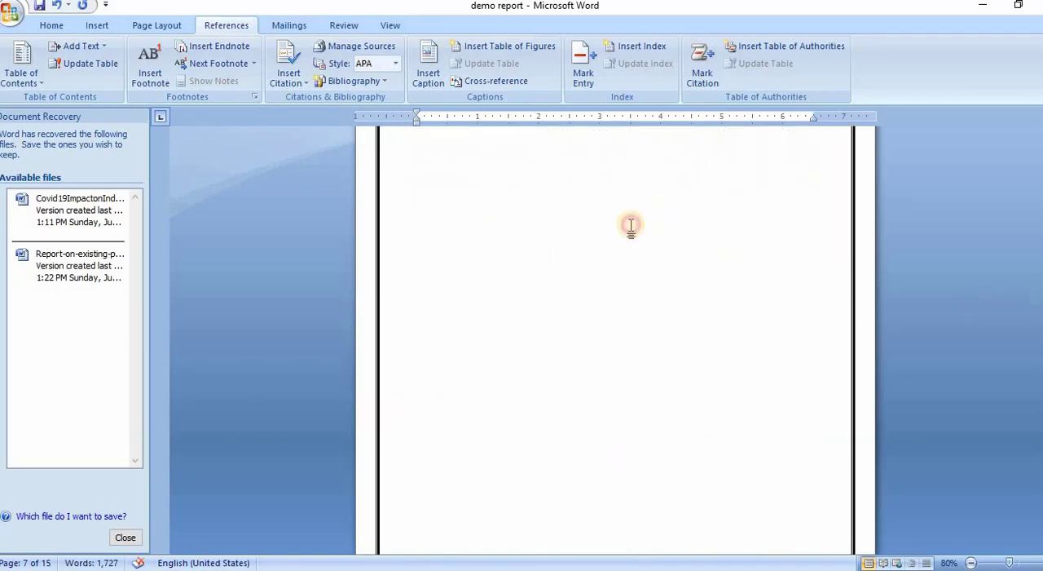
key(Delete)
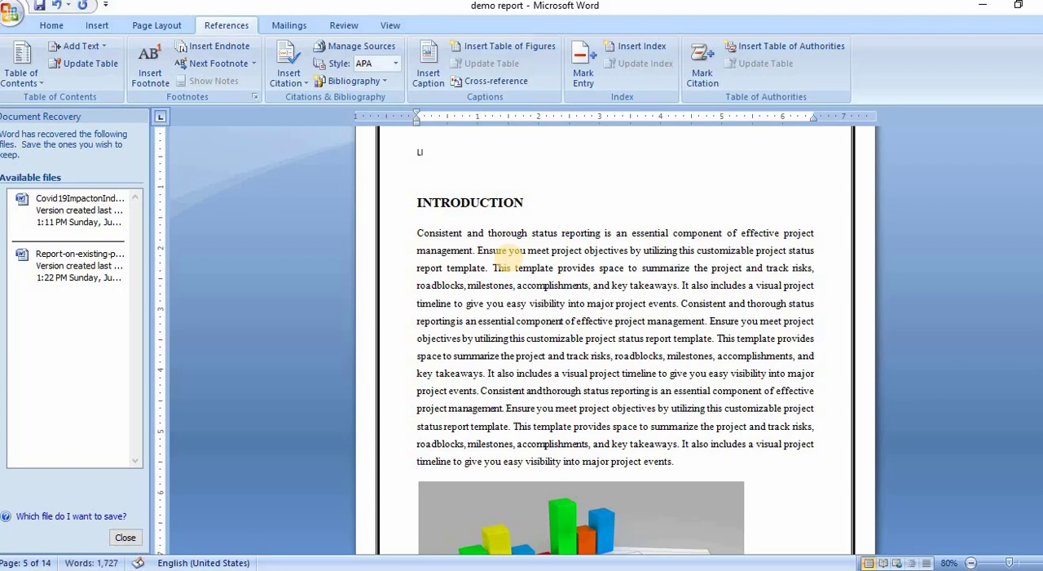
text(LIST OF Figure)
key(Return)
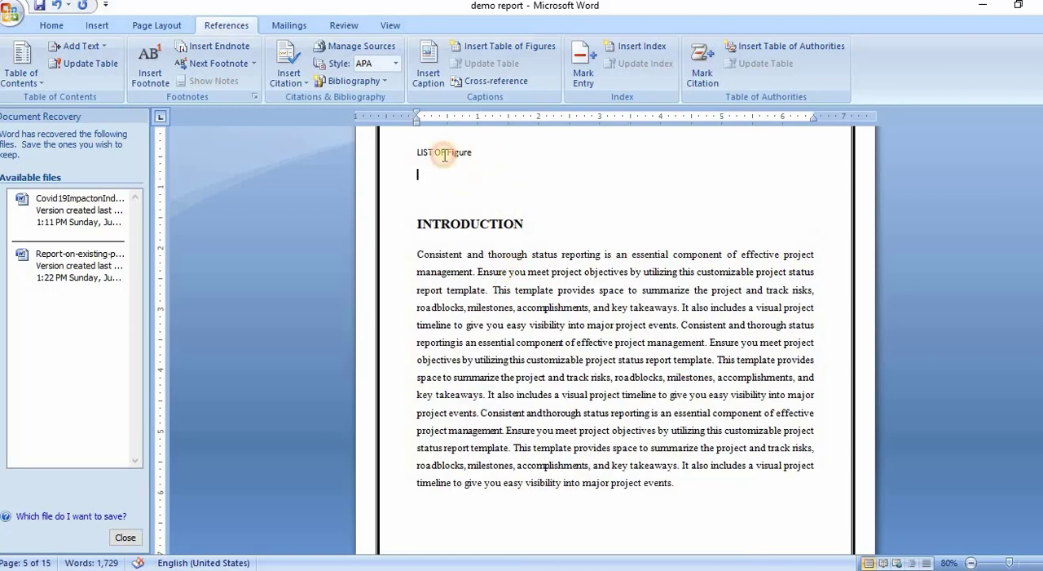
Step: Convert the "LIST OF Figure" line to uppercase
drag(445, 155, 386, 145)
click(51, 25)
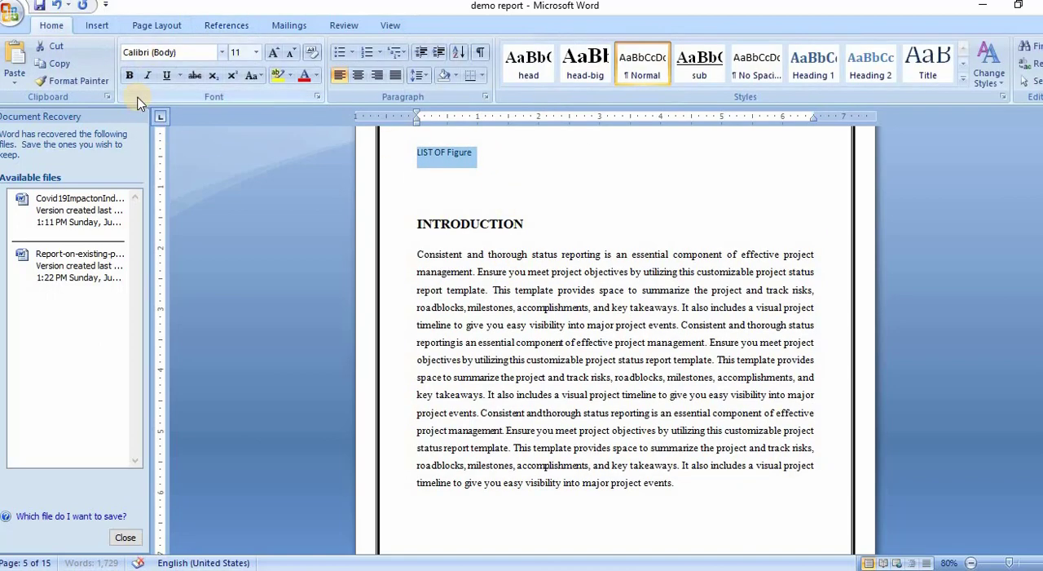
click(252, 75)
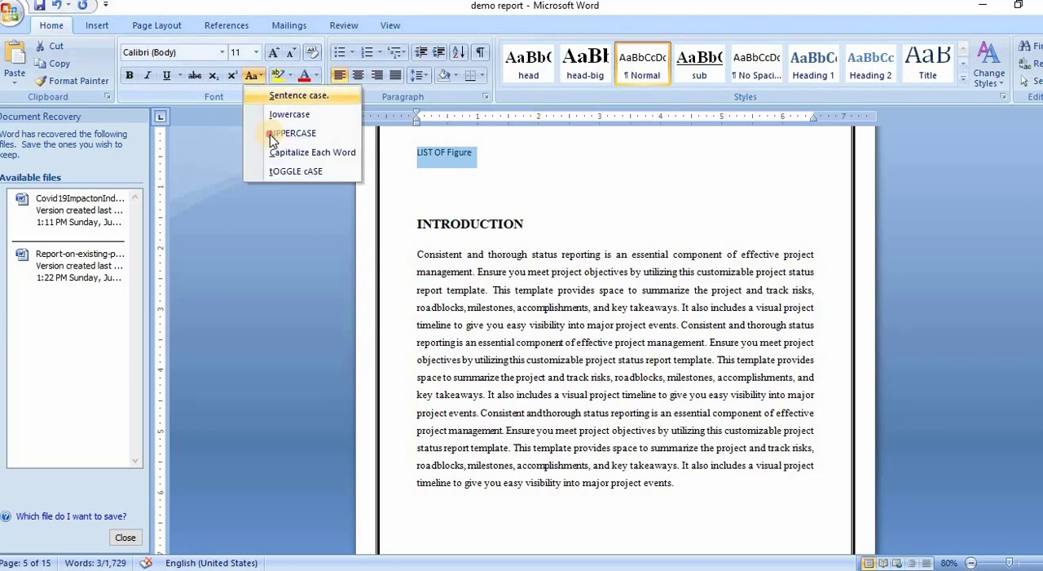
click(273, 135)
click(553, 172)
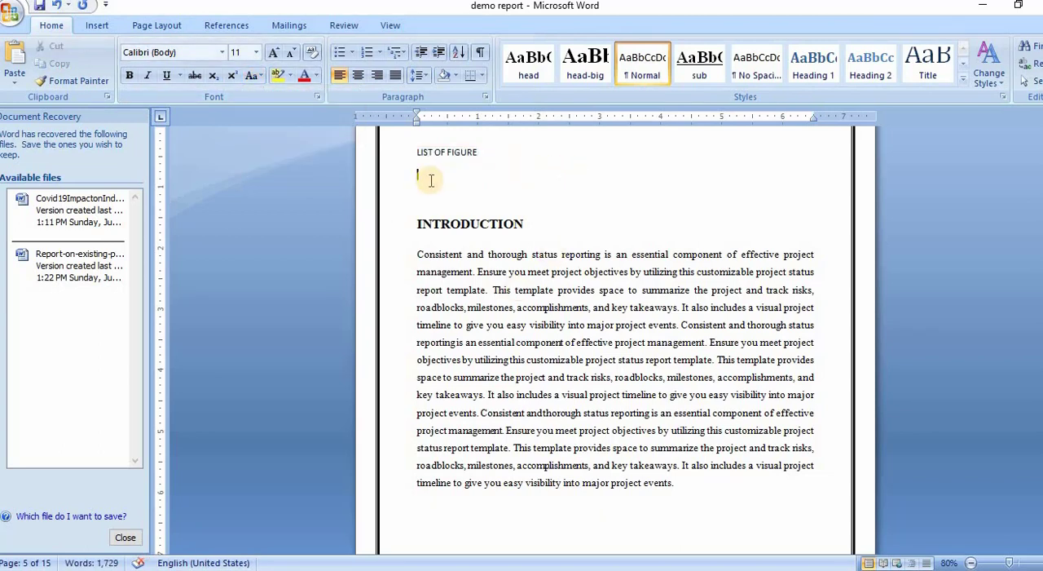
Step: Make the LIST OF FIGURE heading bold and increase its font size
drag(478, 153, 416, 153)
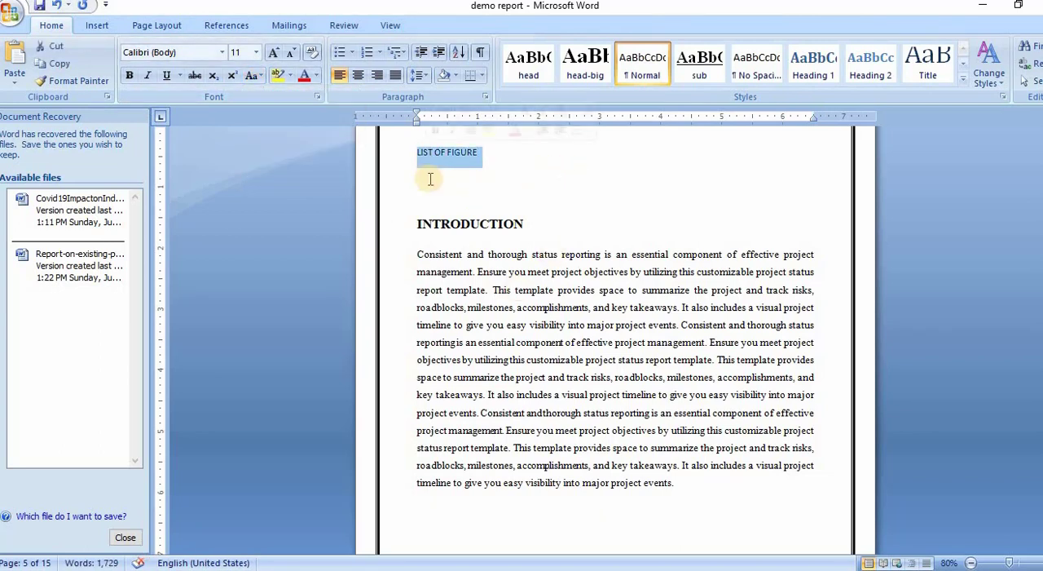
key(ctrl+b)
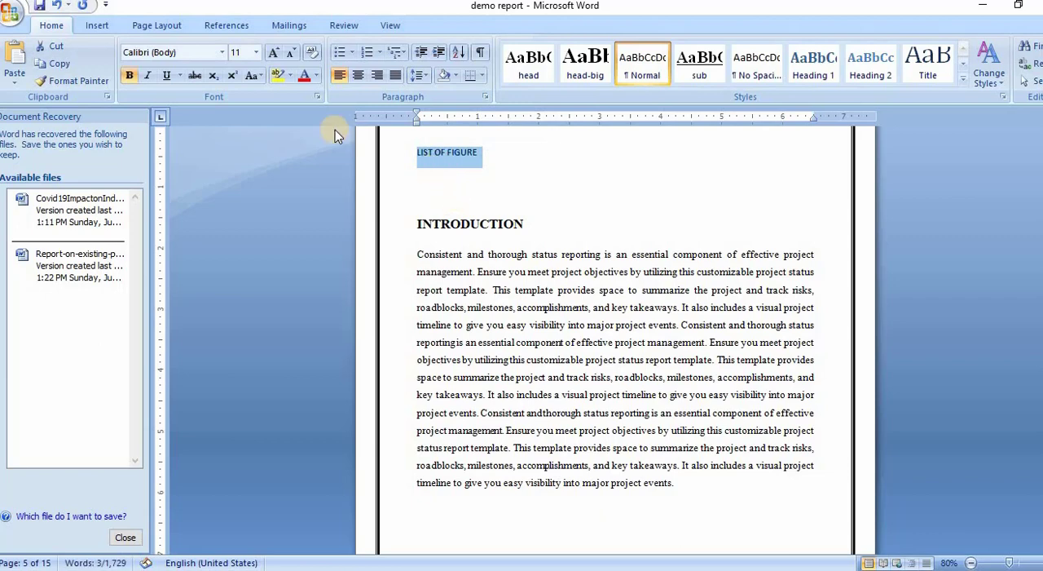
click(277, 54)
click(277, 54)
Step: Insert a table of figures on the empty line below LIST OF FIGURE, using the caption label Figure
click(425, 197)
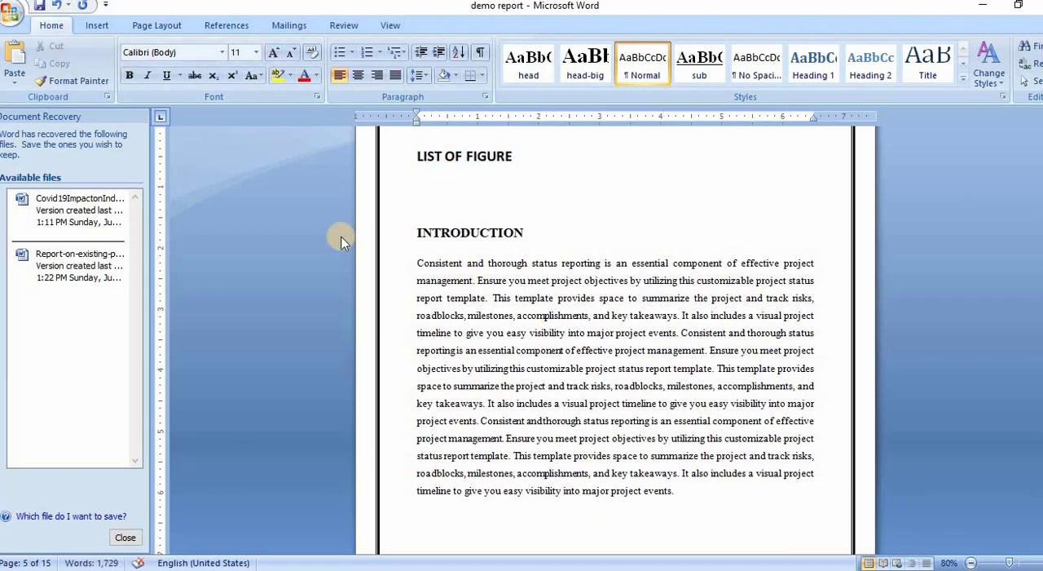
click(214, 26)
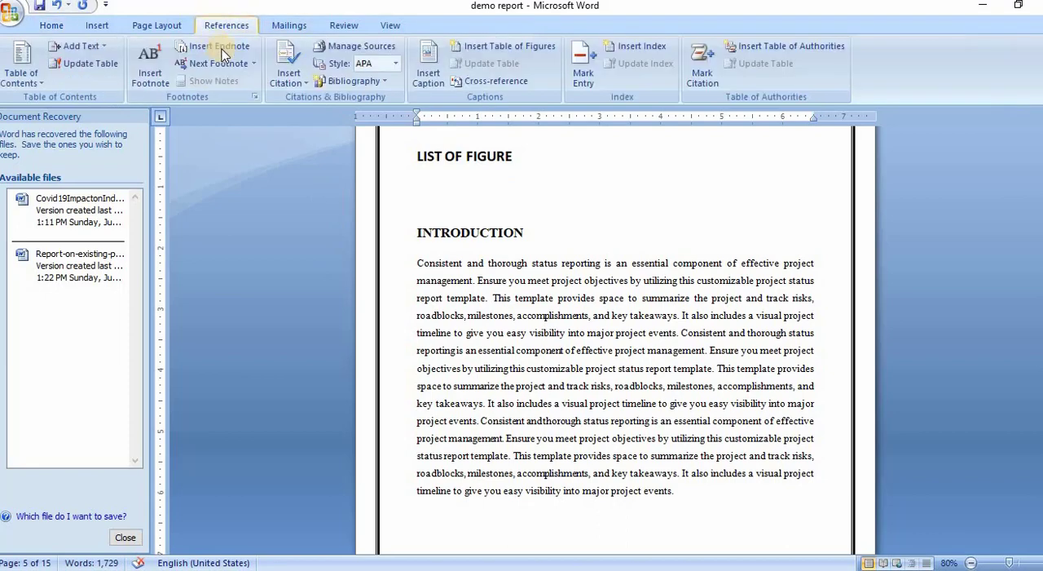
click(535, 49)
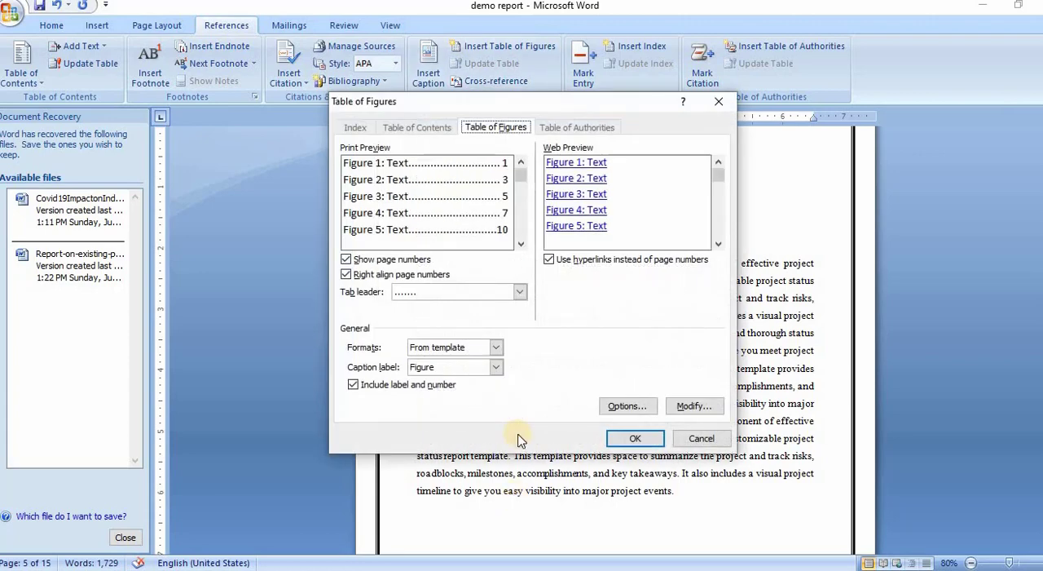
click(498, 369)
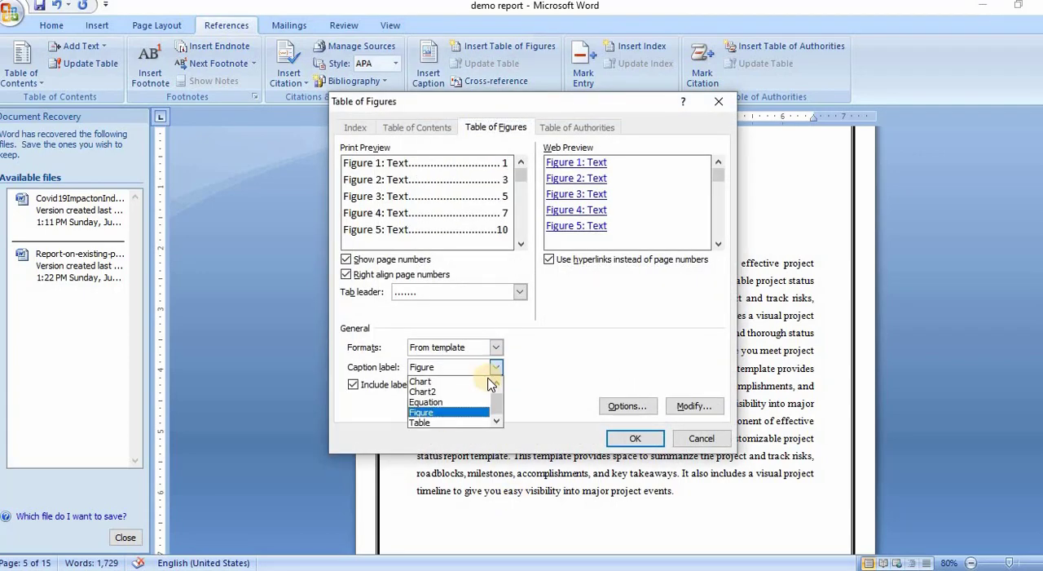
click(432, 413)
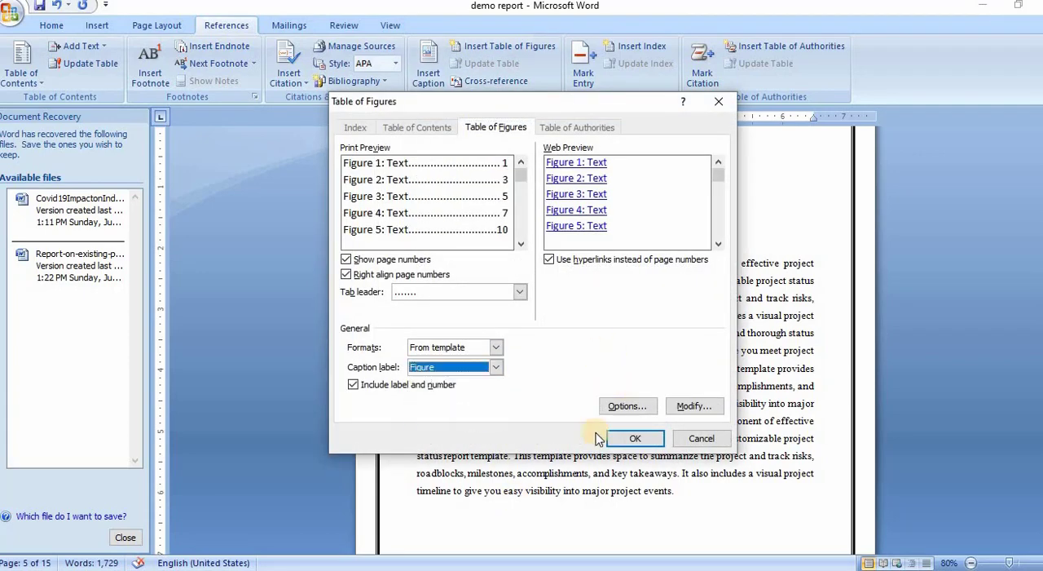
click(634, 438)
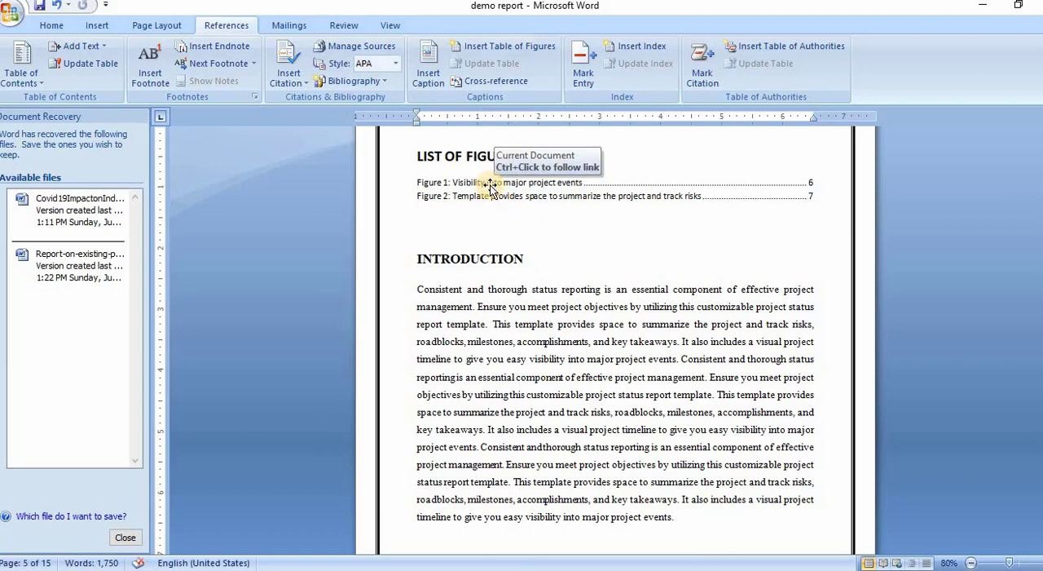
Step: Test the Figure 1 entry in the list of figures by following its link to the captioned image
ctrl+click(490, 185)
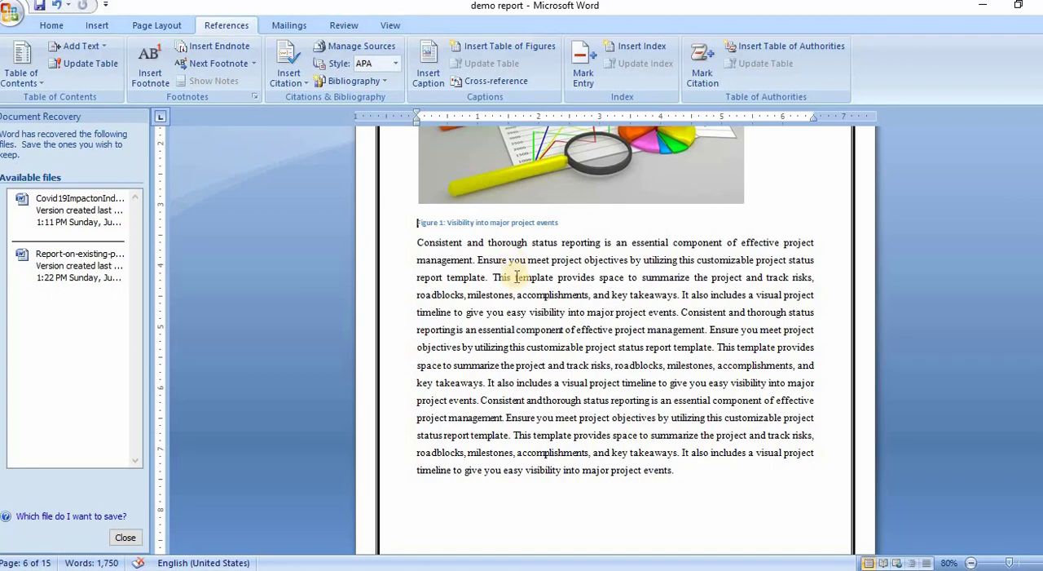
scroll(571, 411, down, 10)
scroll(578, 409, down, 15)
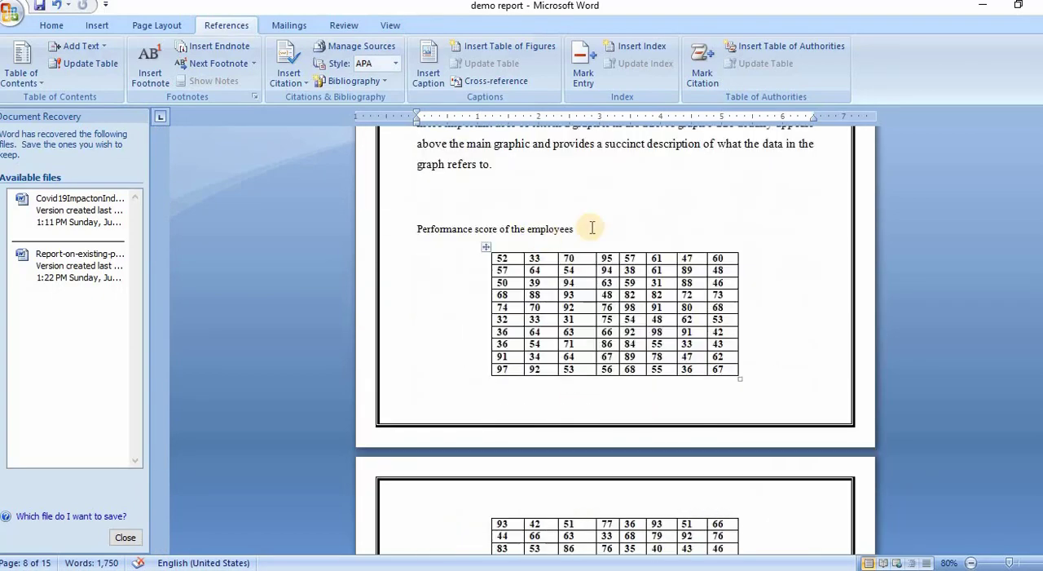
Step: Replace the plain title above the performance score table with the Table-label caption "Table 1: Performance score of the employees"
click(407, 228)
key(ctrl+c)
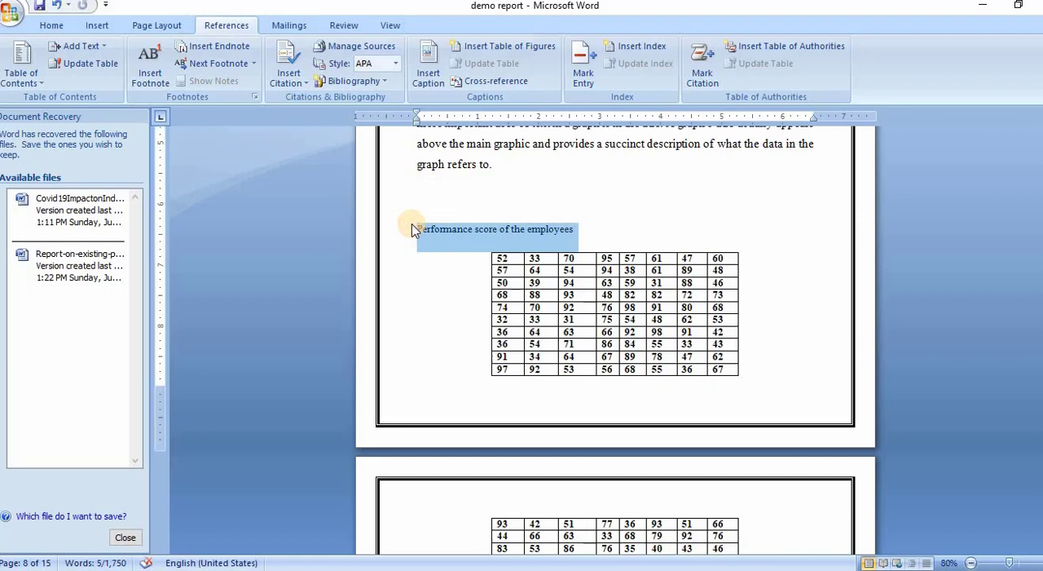
key(Delete)
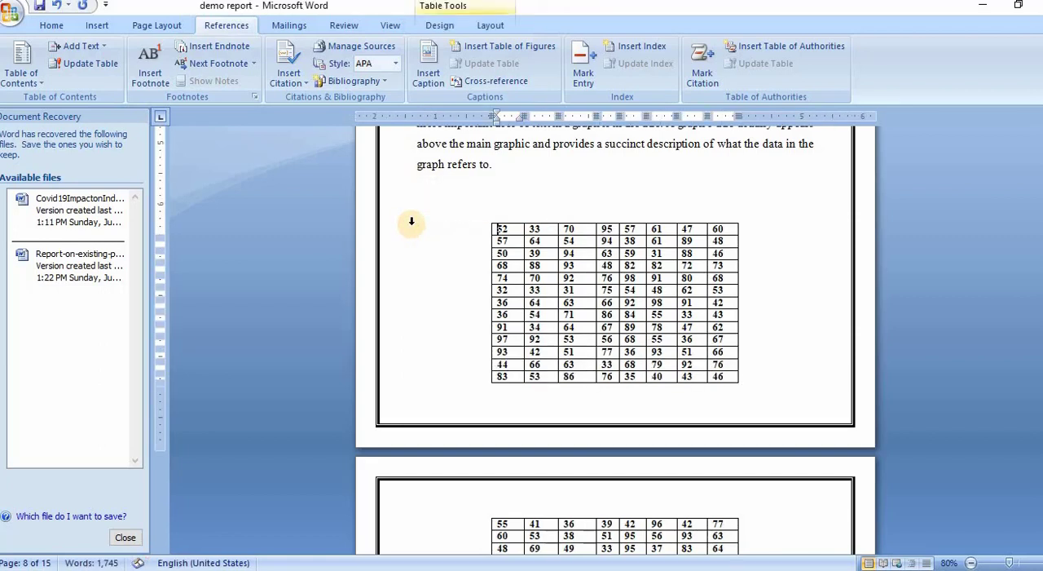
click(428, 74)
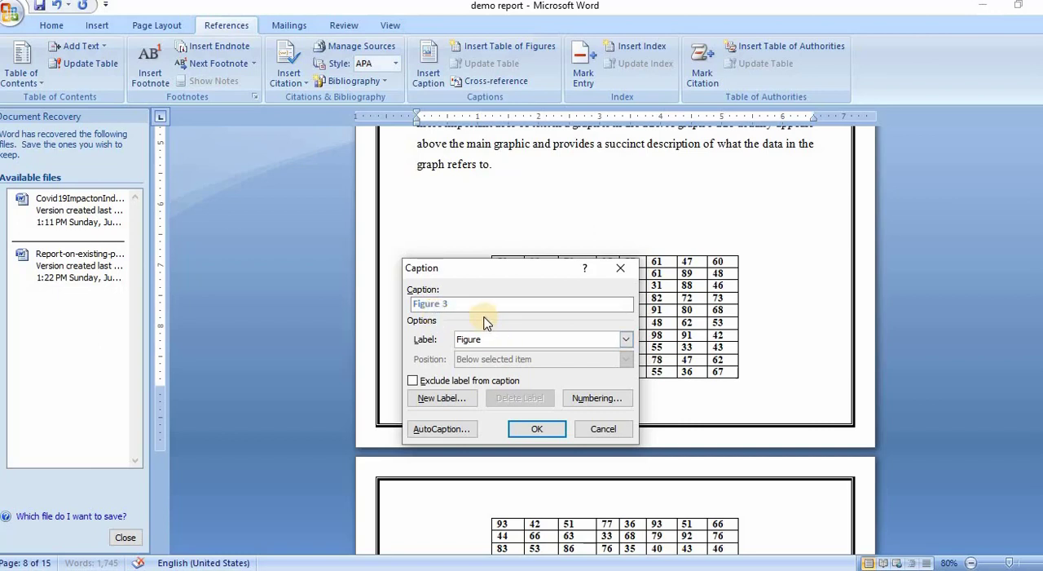
click(625, 339)
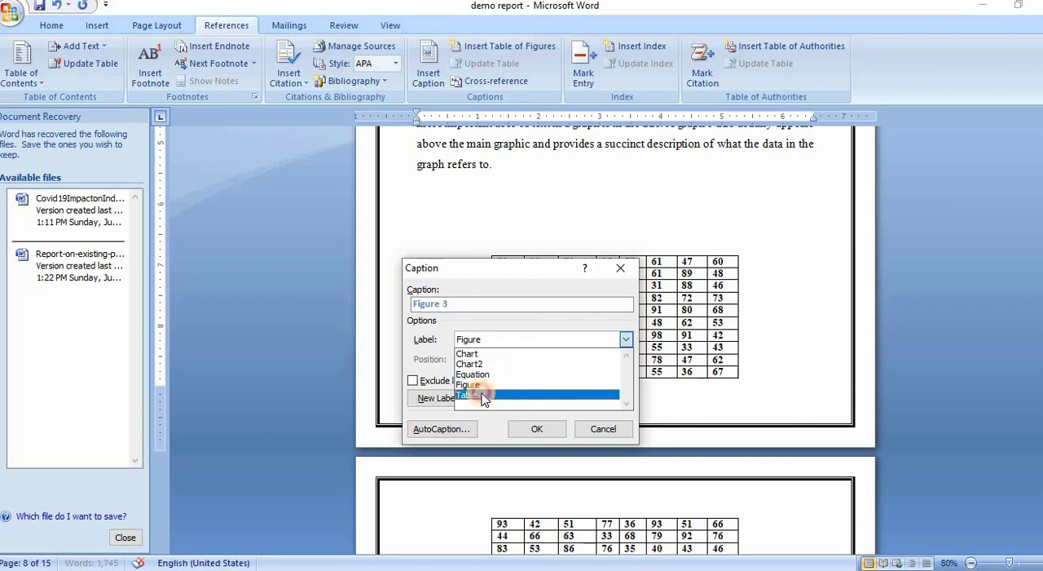
click(474, 394)
click(453, 308)
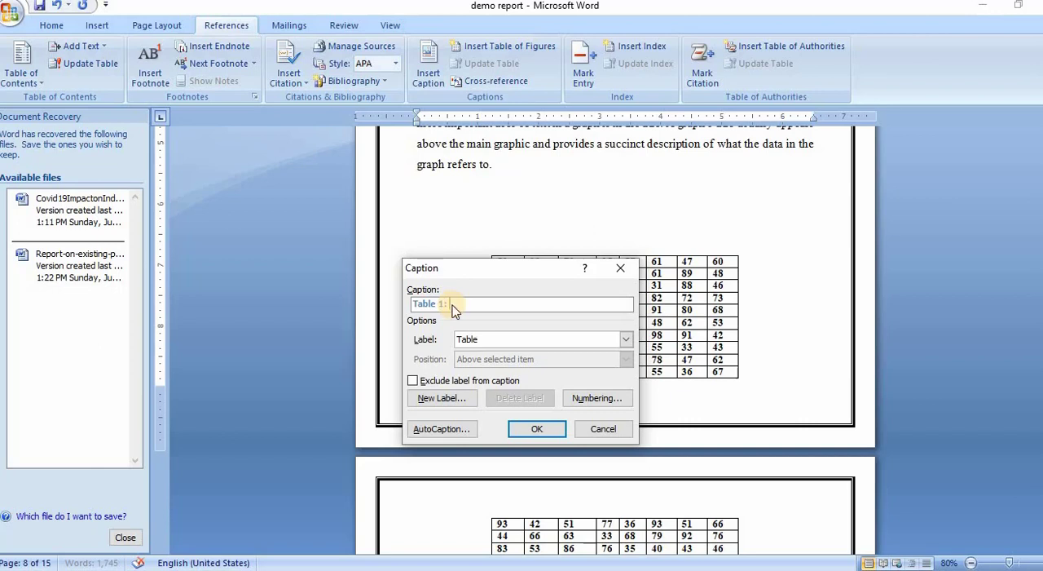
text(:)
key(ctrl+v)
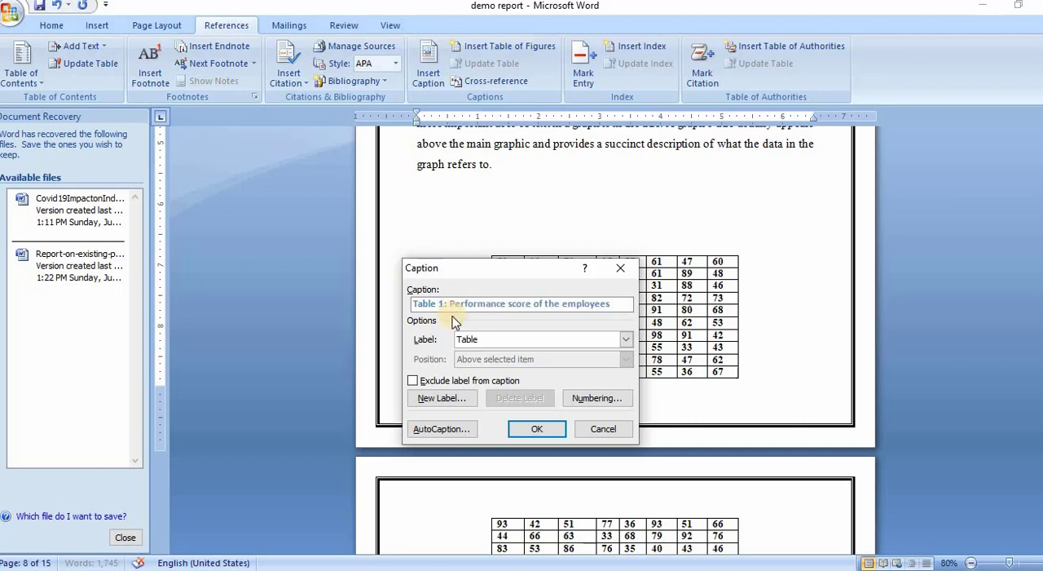
click(534, 432)
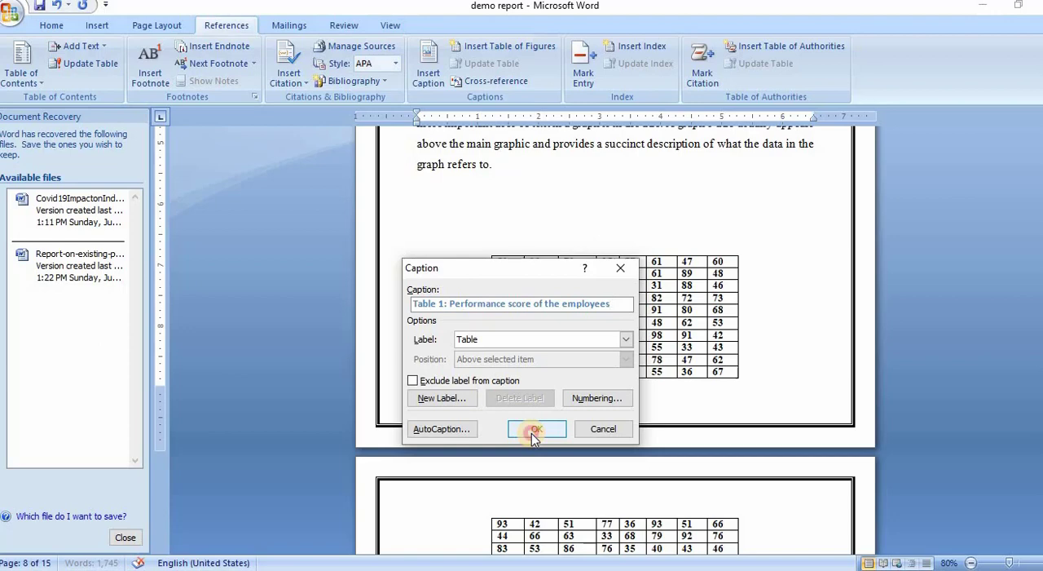
Step: Replace the plain title above the variables table with the caption "Table 2: table of different types of the variables"
scroll(578, 320, down, 18)
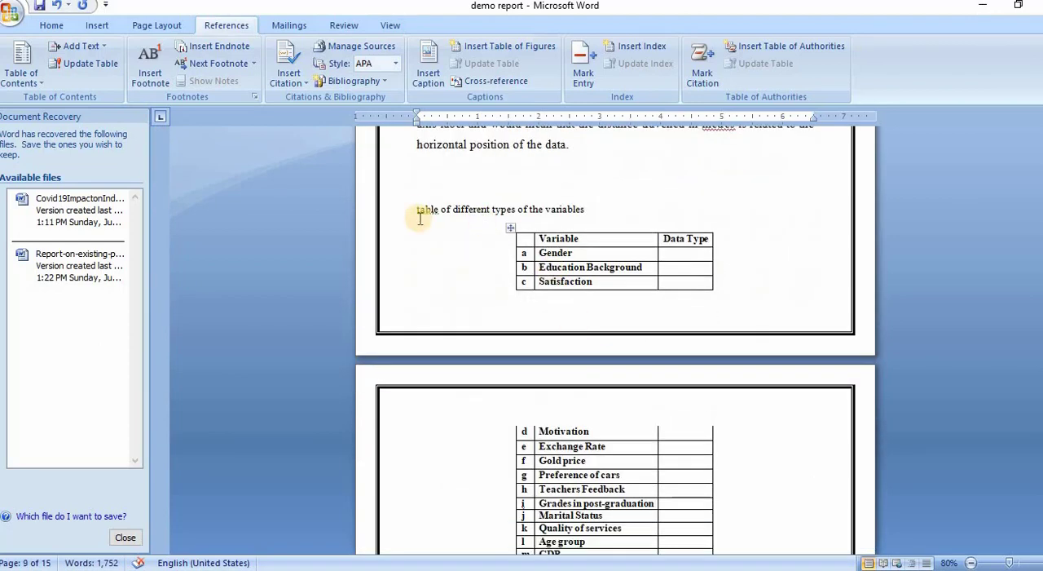
click(416, 207)
shift+click(601, 213)
key(ctrl+c)
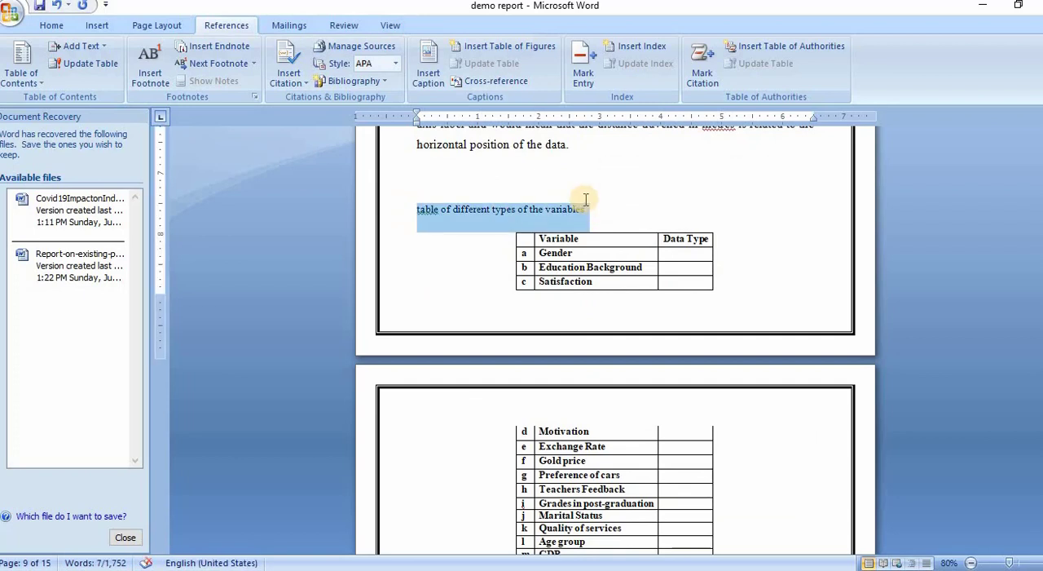
key(Delete)
click(436, 74)
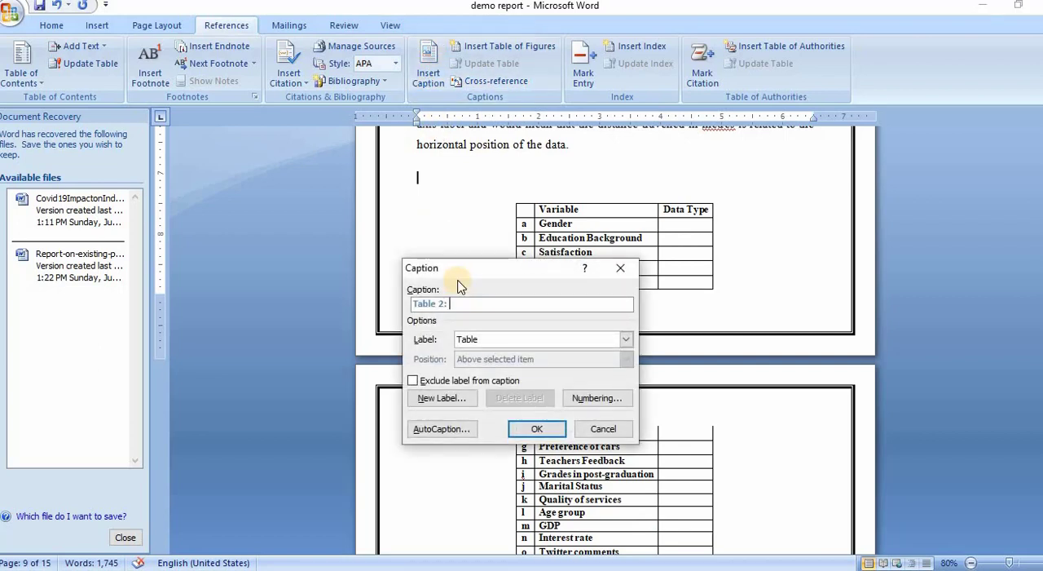
key(ctrl+v)
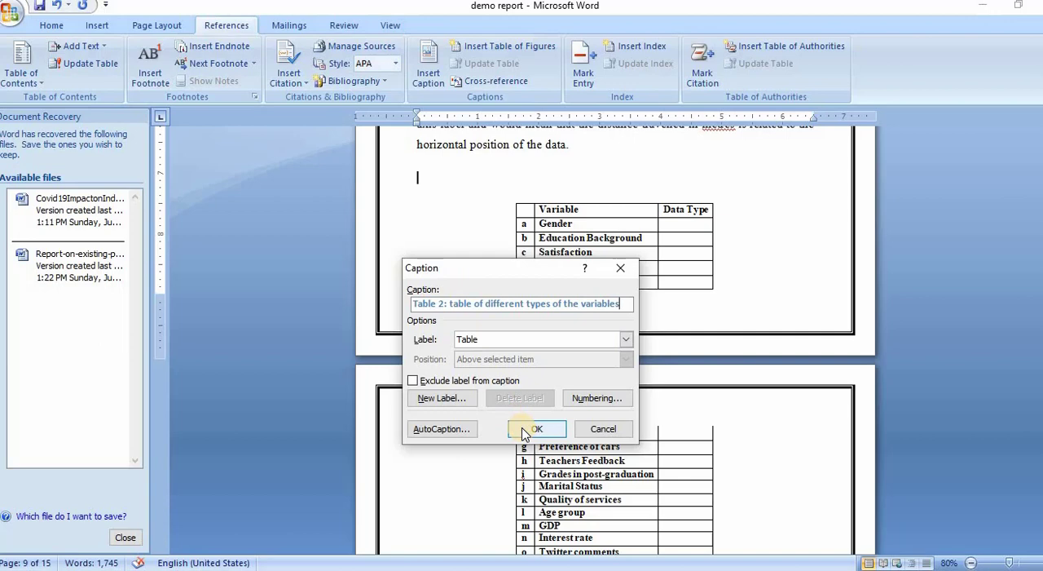
click(523, 432)
Step: Replace the plain title above the cumulative frequency table with the caption "Table 3: Frequency distribution, Calculate the frequency and the Cumulative frequency"
scroll(605, 315, down, 8)
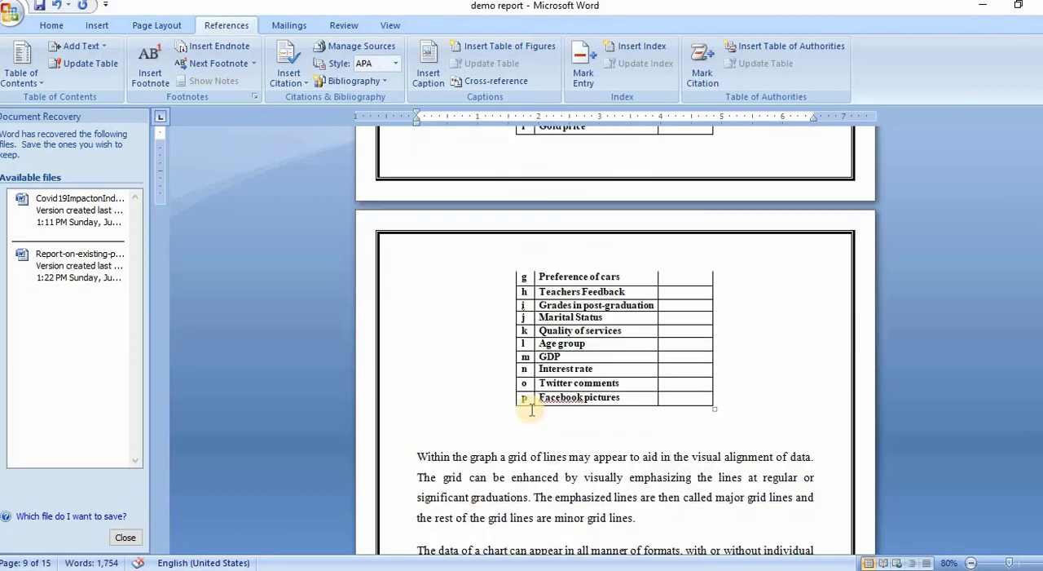
scroll(606, 315, down, 3)
drag(753, 277, 427, 279)
key(ctrl+c)
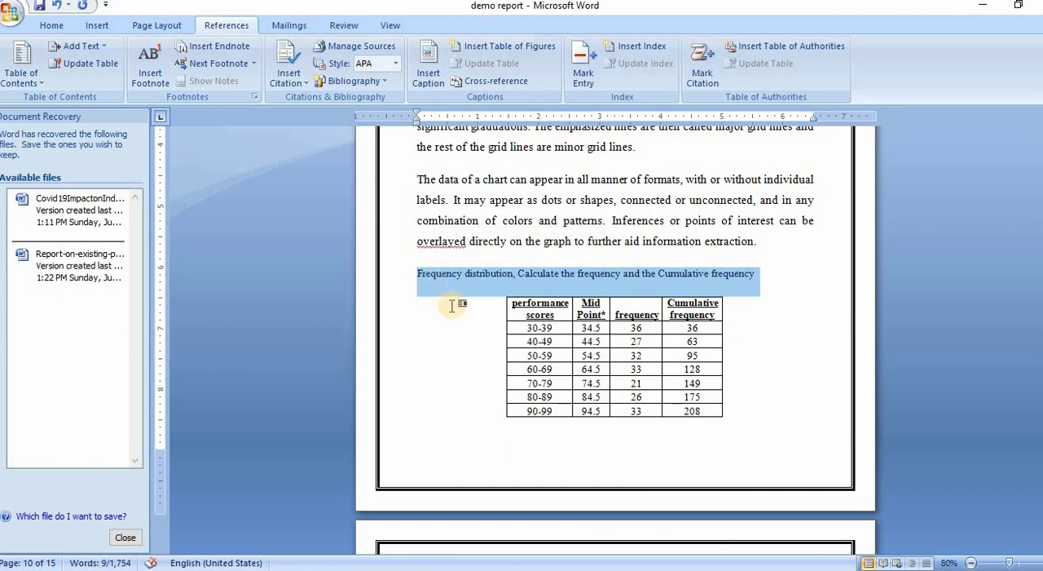
key(Delete)
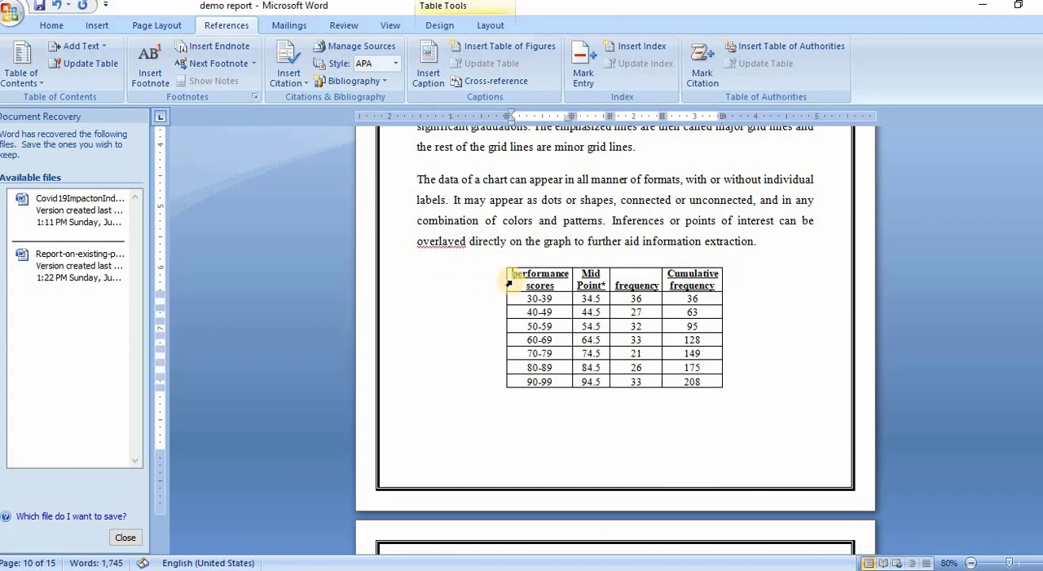
click(788, 245)
key(Return)
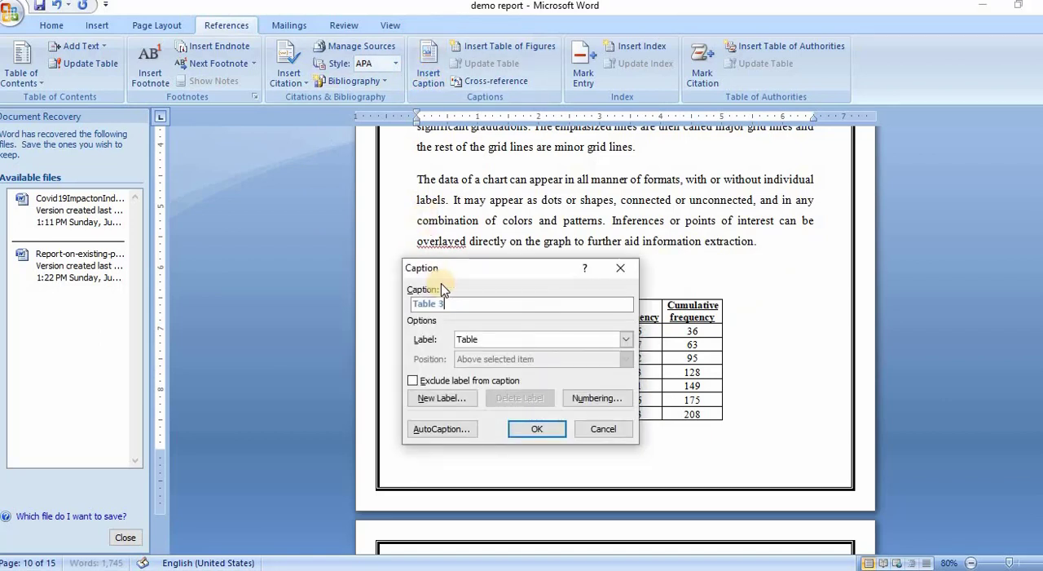
key(ctrl+v)
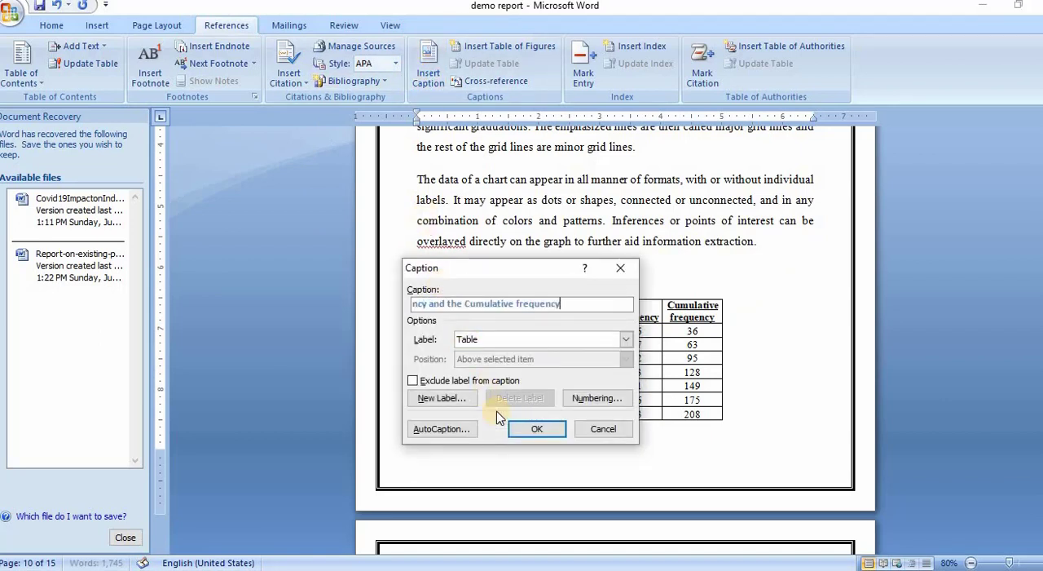
click(537, 428)
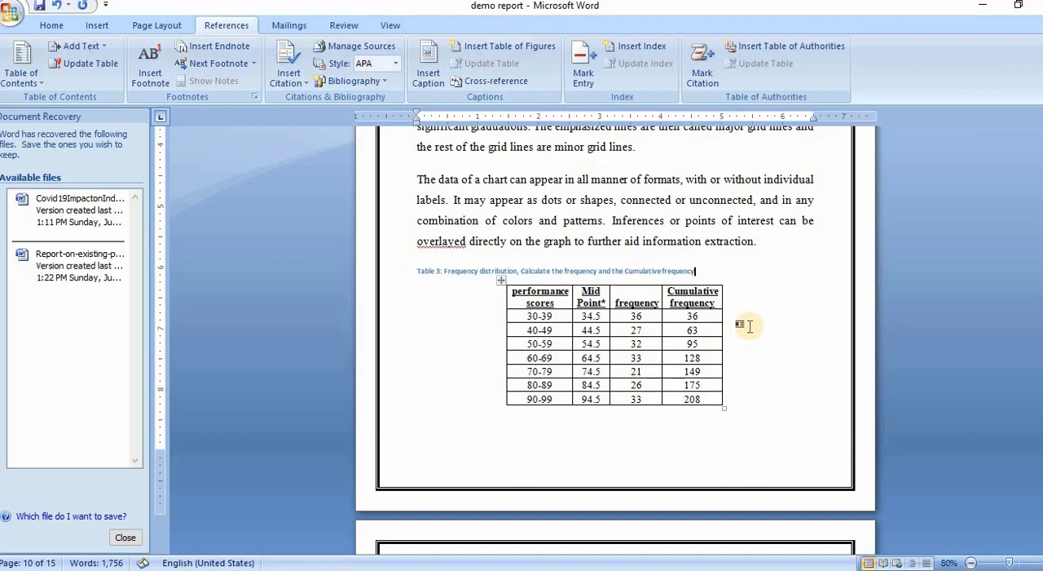
Step: Add the heading "LIST OF TABLES" between the list of figures and INTRODUCTION, with an empty line below it
scroll(750, 326, down, 3)
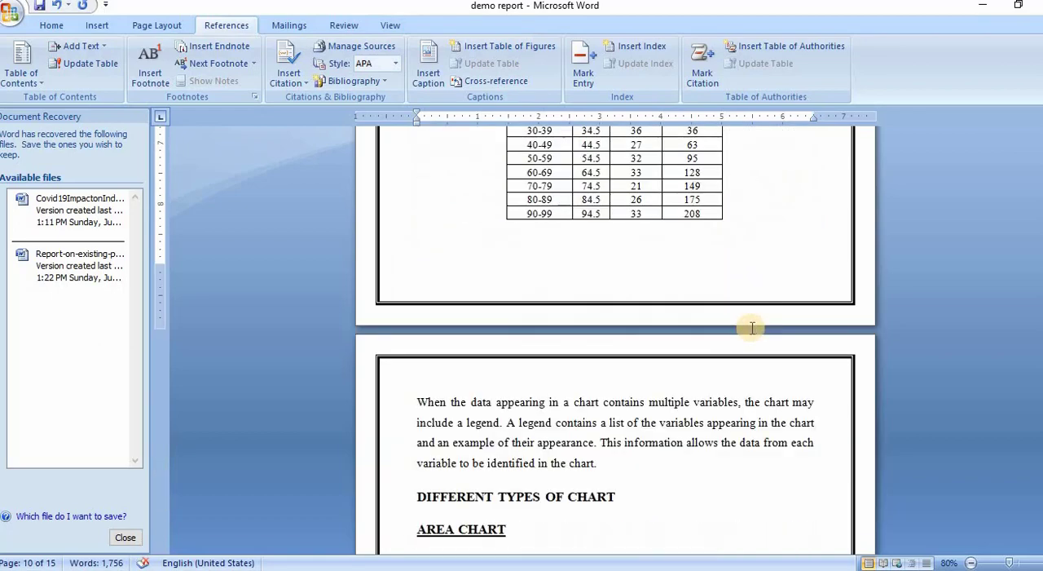
scroll(1032, 361, up, 2)
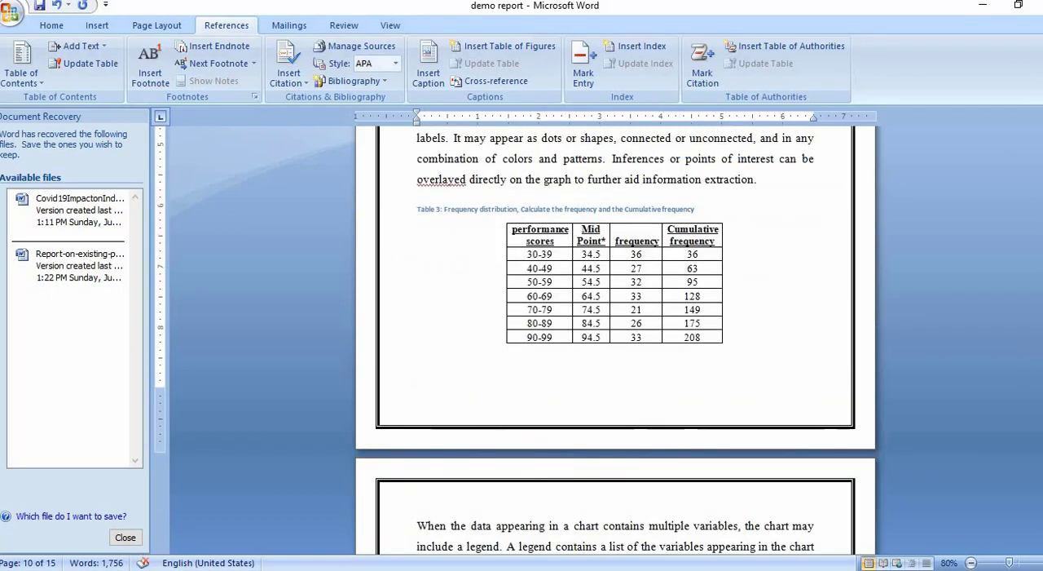
drag(1040, 371, 1040, 201)
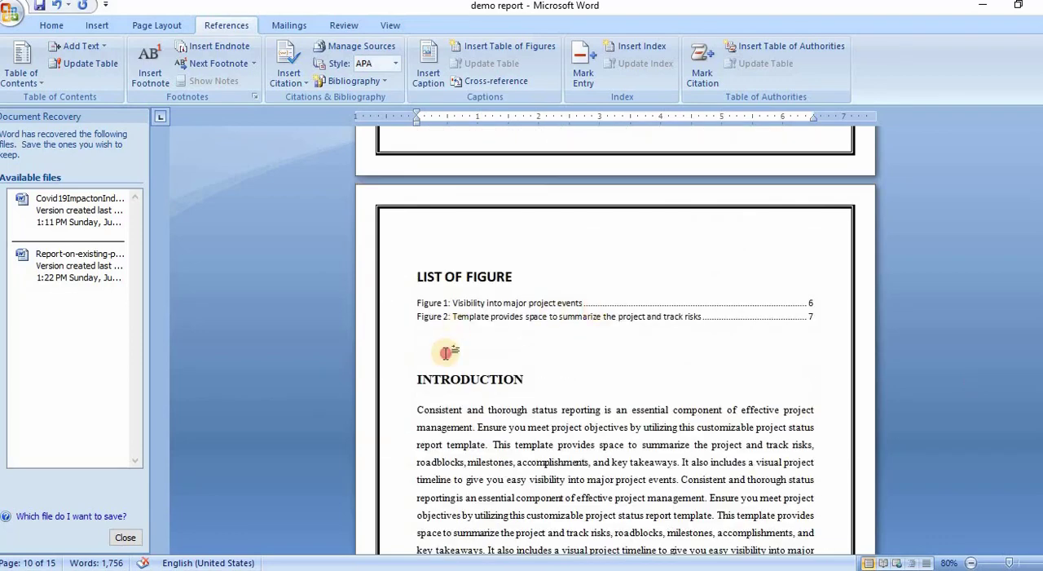
click(446, 353)
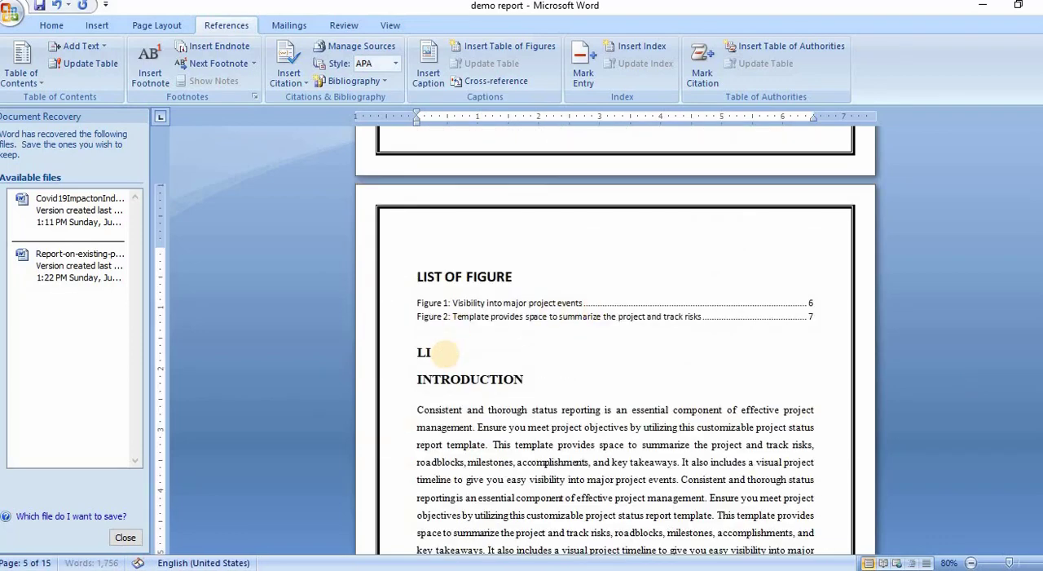
text(LIST OF TABL)
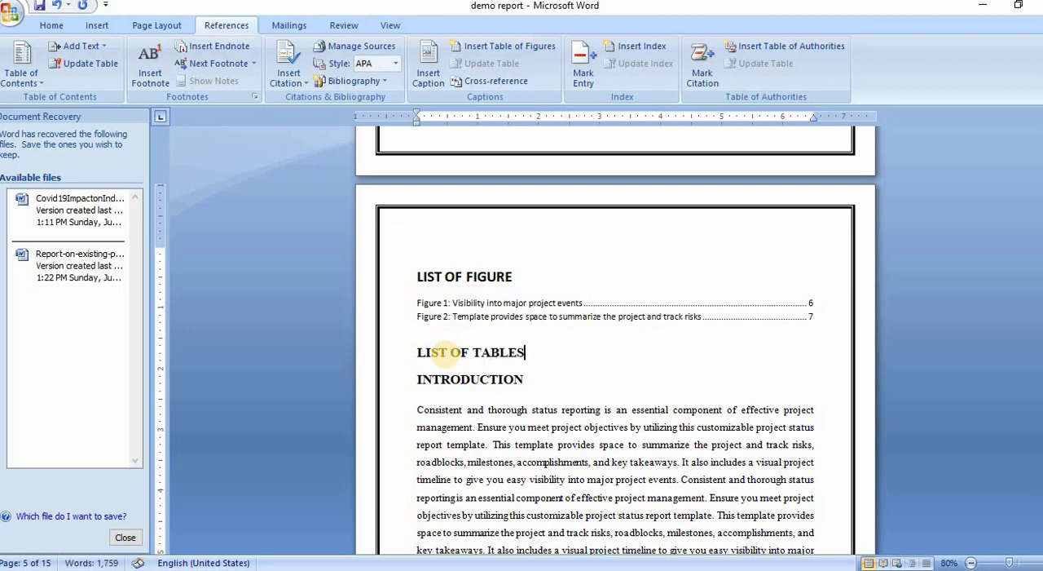
text(ES)
key(Return)
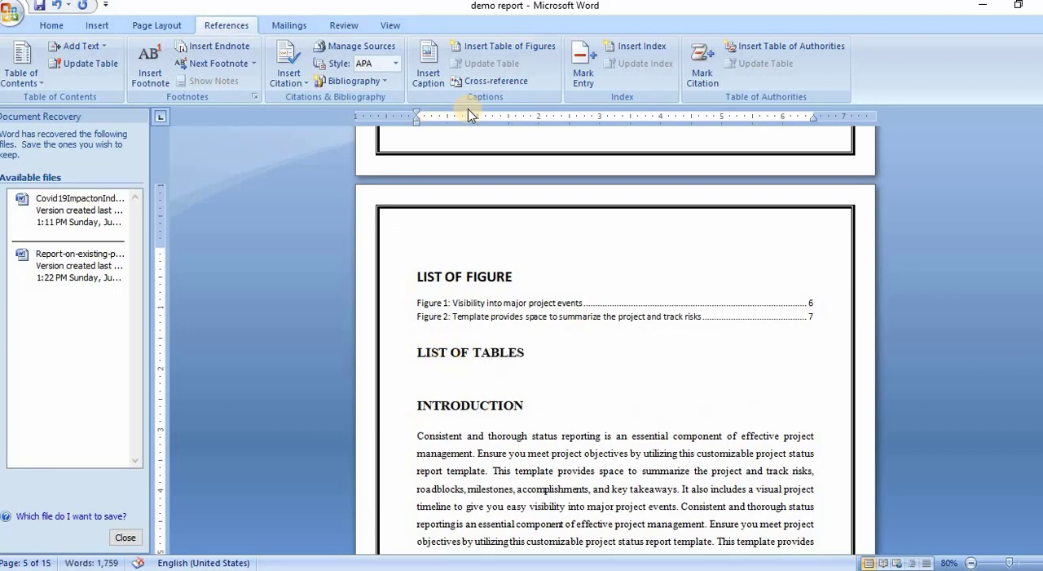
Step: Insert a table of figures with the caption label Table under LIST OF TABLES, and follow its Table 3 entry to the captioned table
click(501, 44)
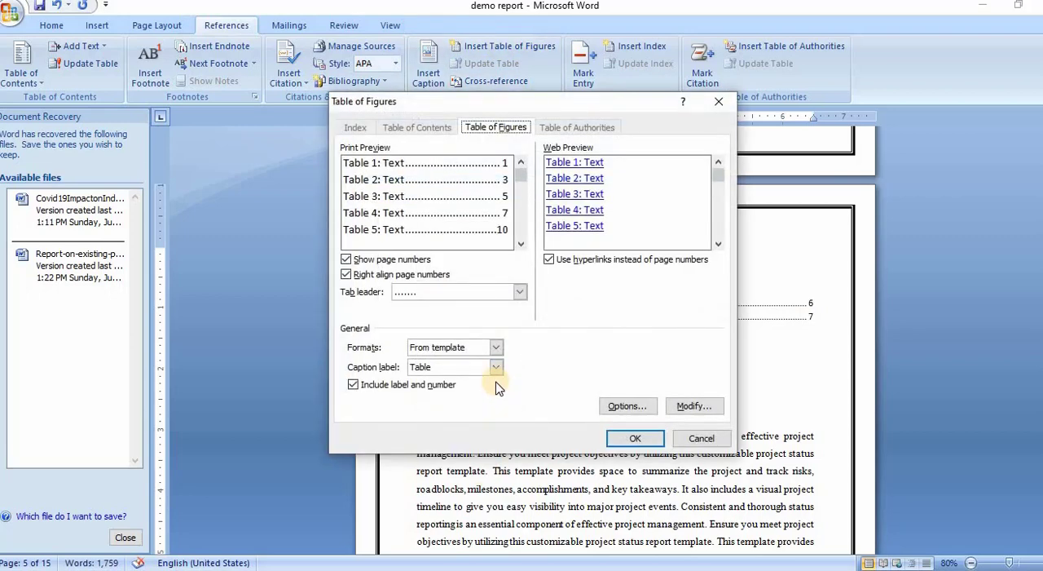
click(497, 370)
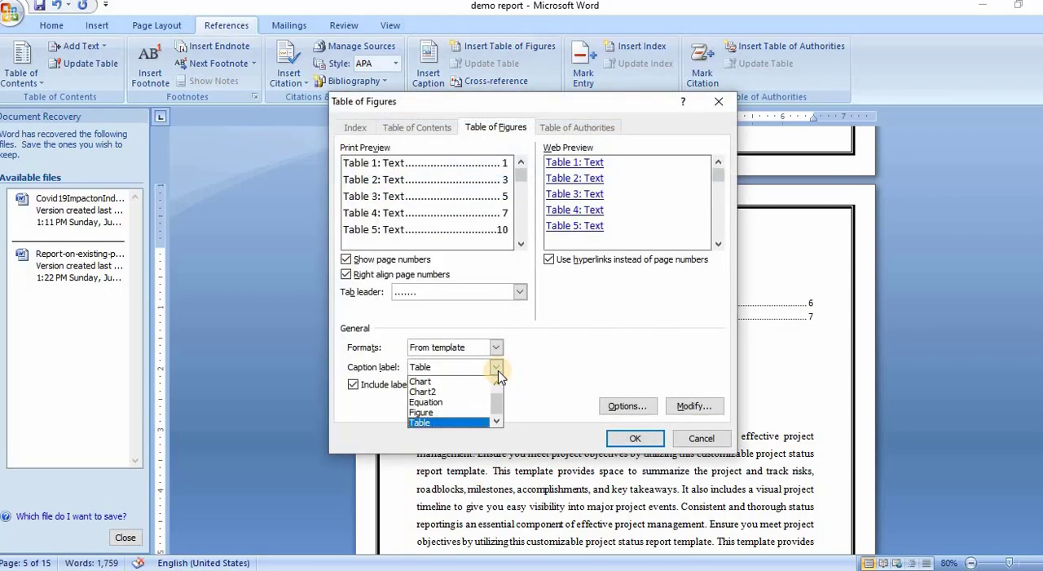
click(497, 370)
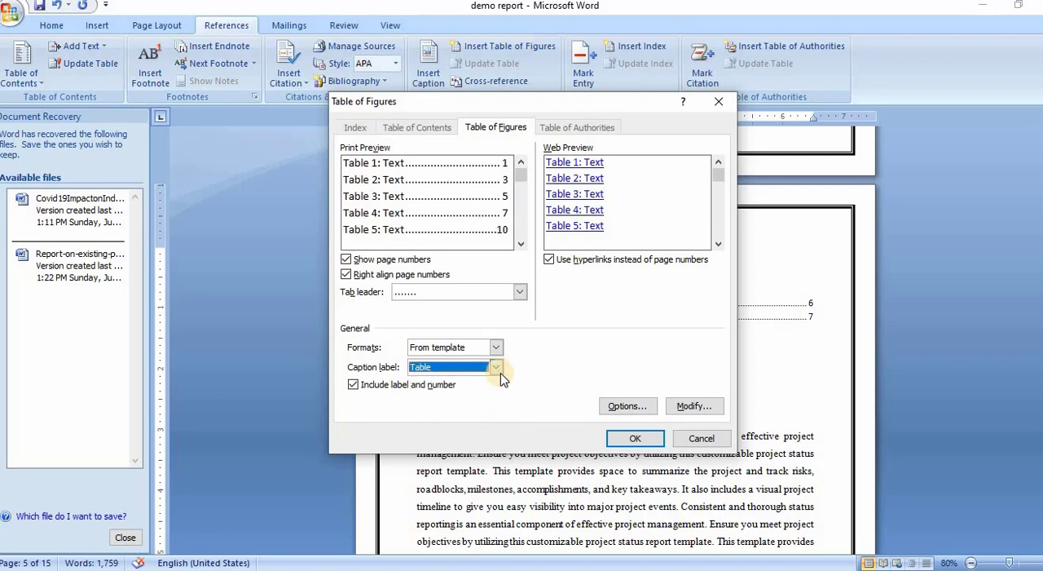
click(633, 441)
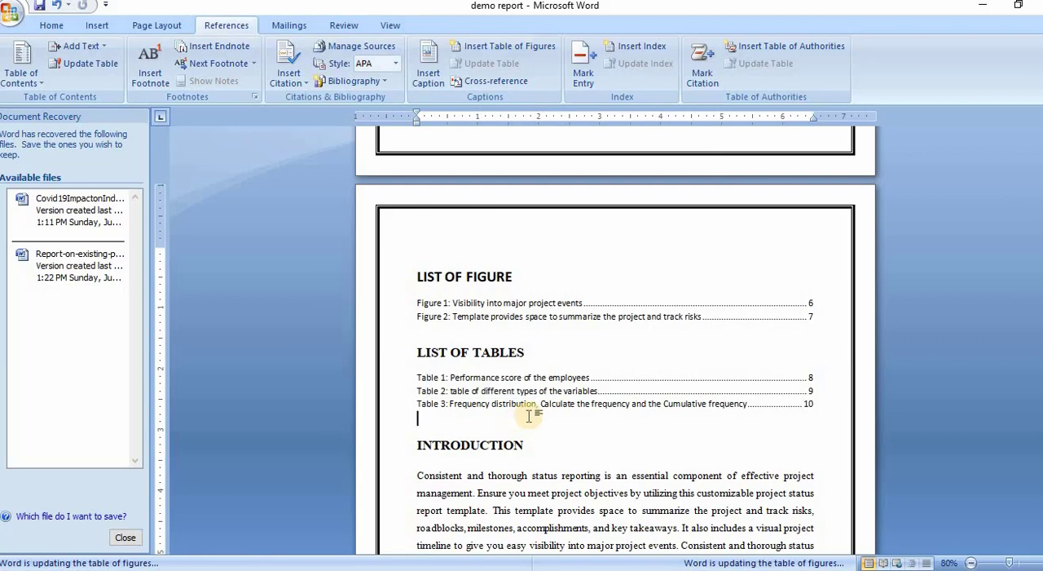
ctrl+click(463, 414)
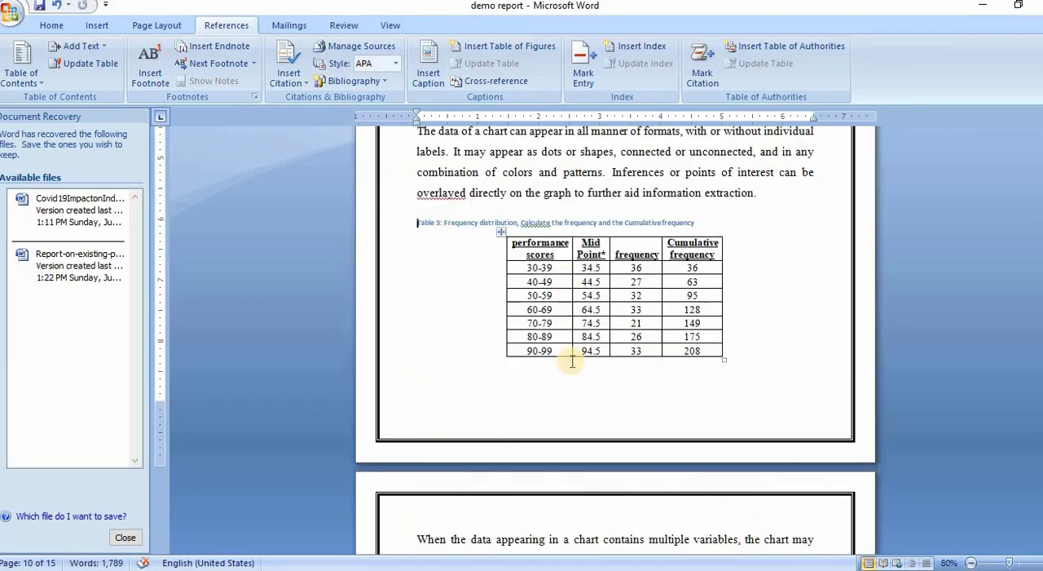
Step: Replace the plain title below the area chart with the Chart-label caption "Chart 1: area chart or area graph"
scroll(572, 362, down, 15)
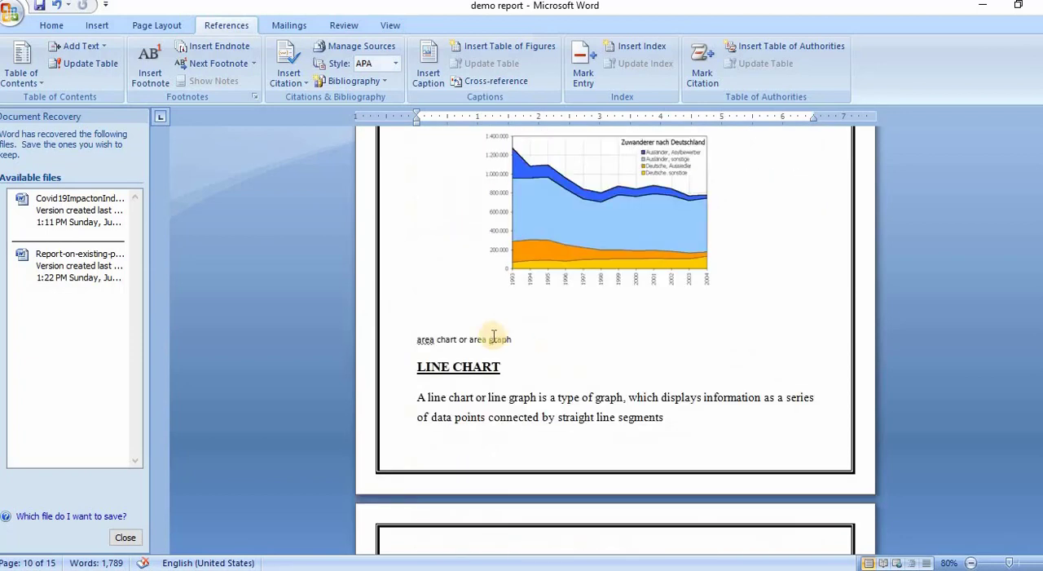
click(521, 341)
shift+click(419, 340)
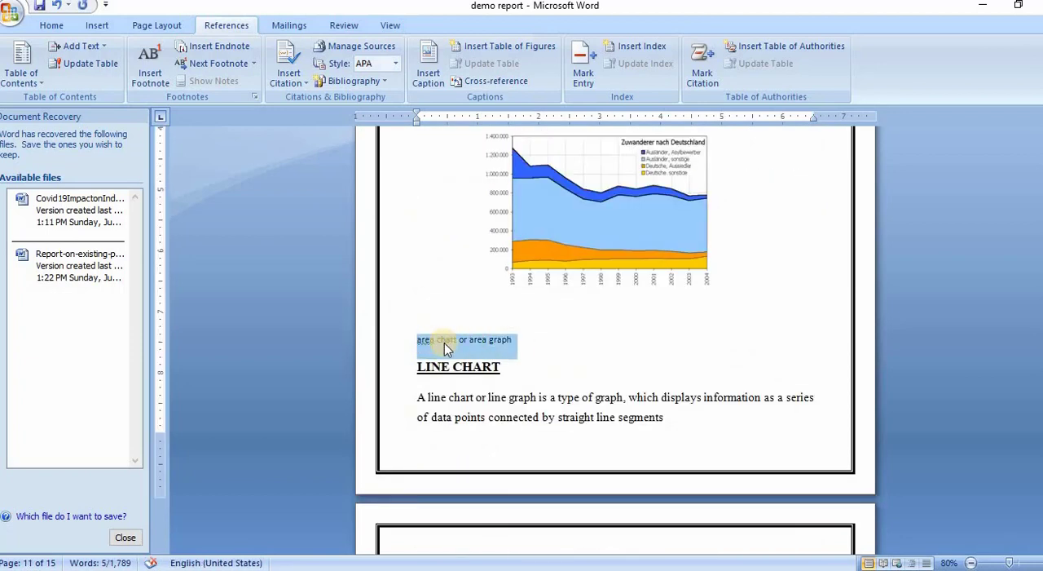
key(Delete)
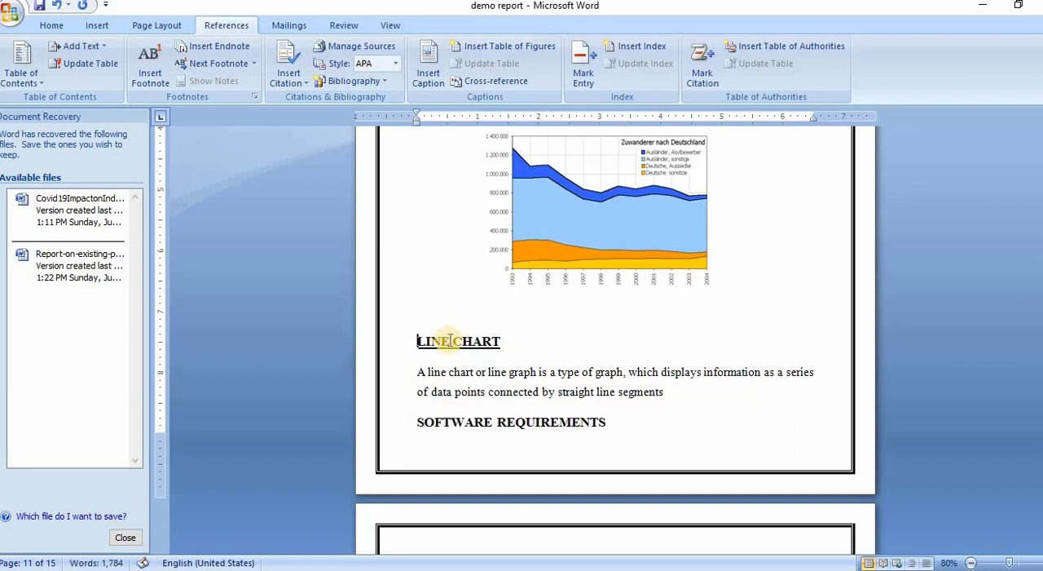
key(Return)
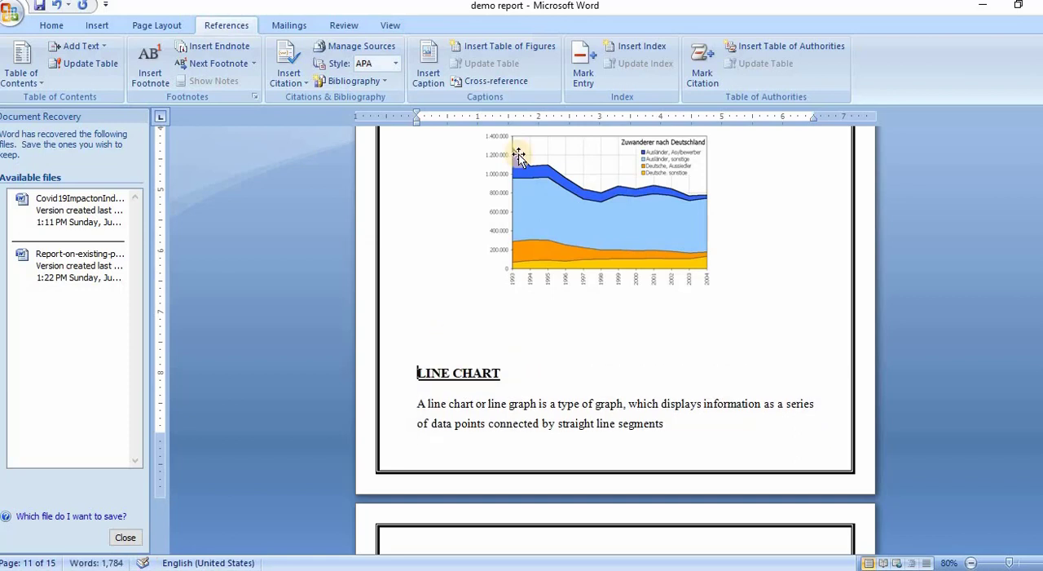
click(430, 72)
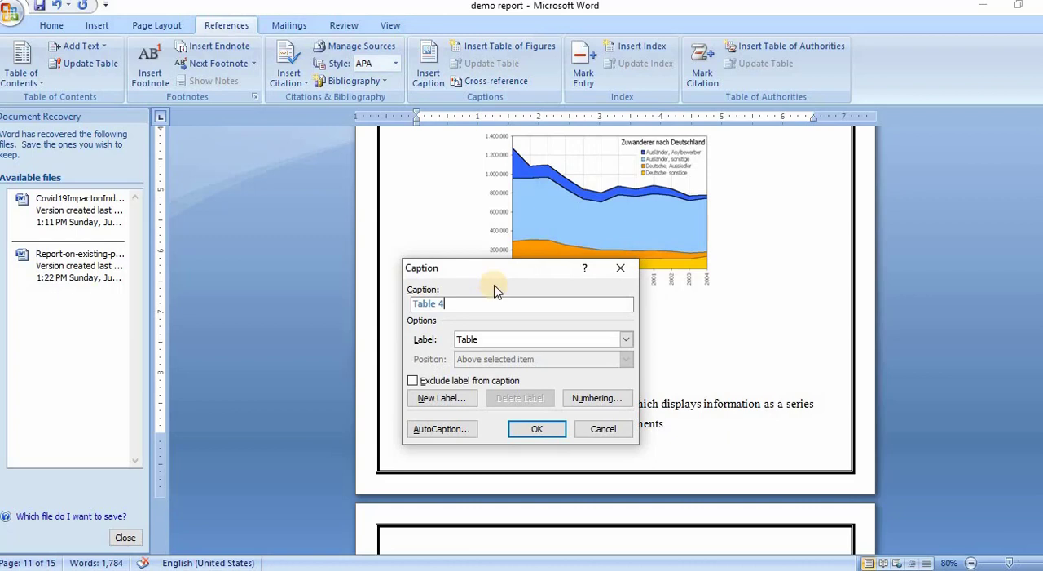
text(:)
click(625, 339)
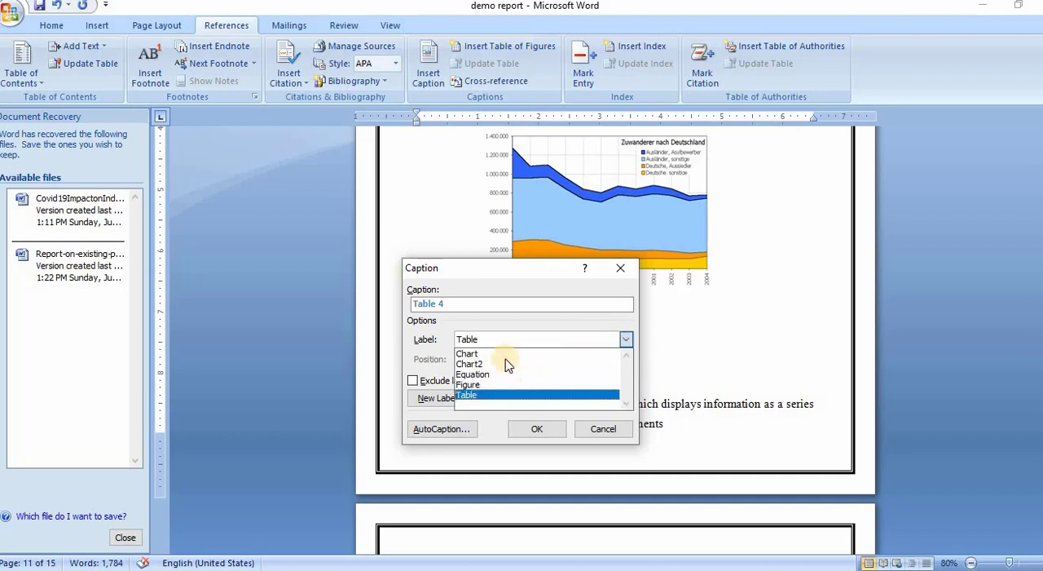
click(479, 354)
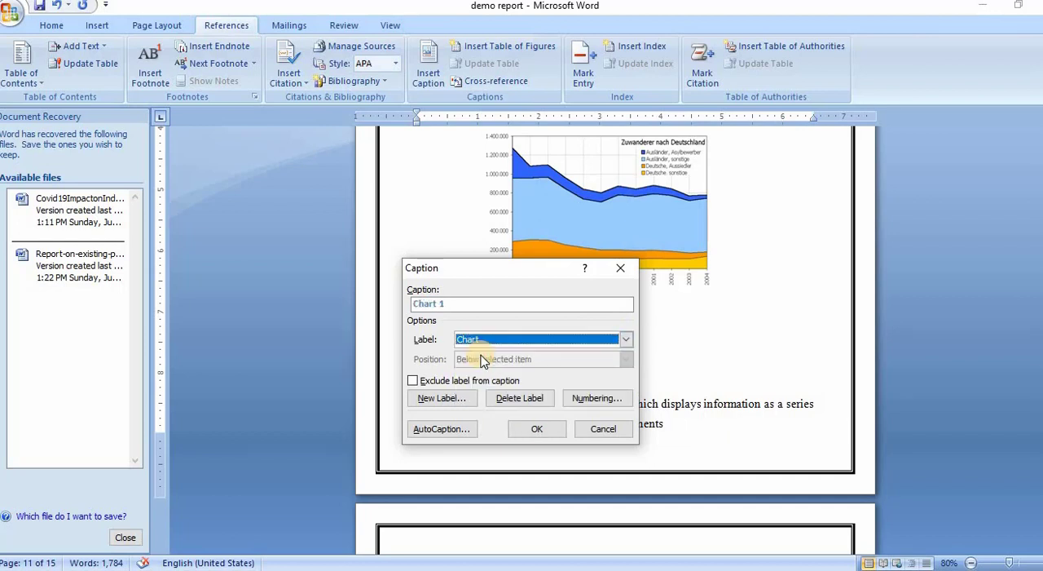
click(456, 310)
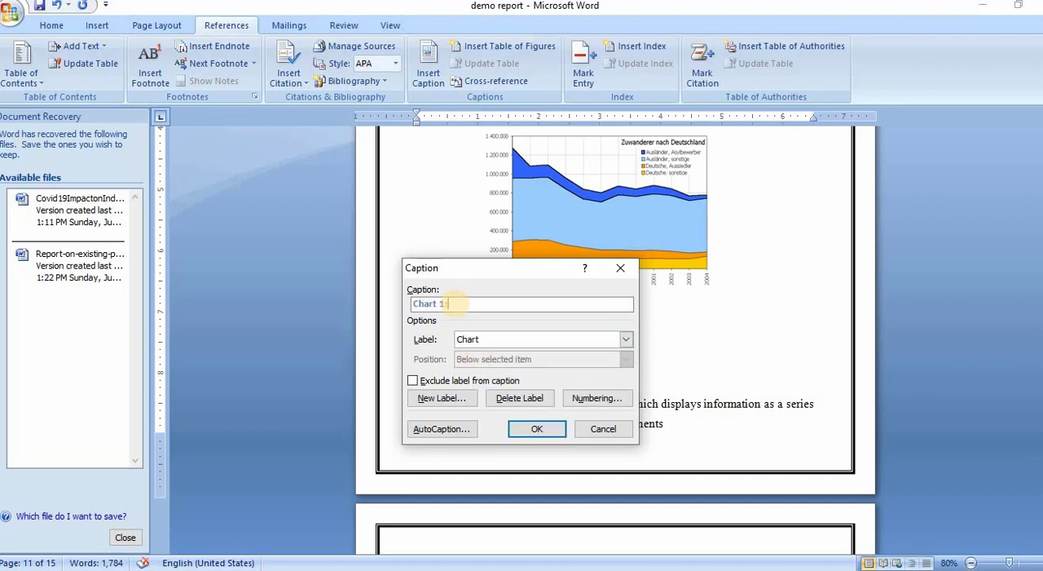
text(: area chart or area graph)
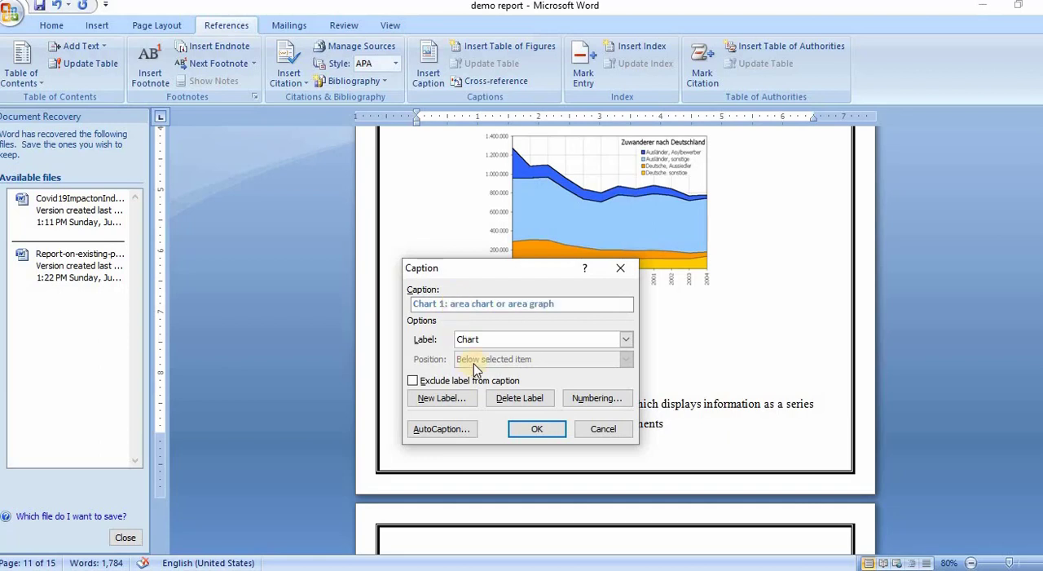
click(518, 432)
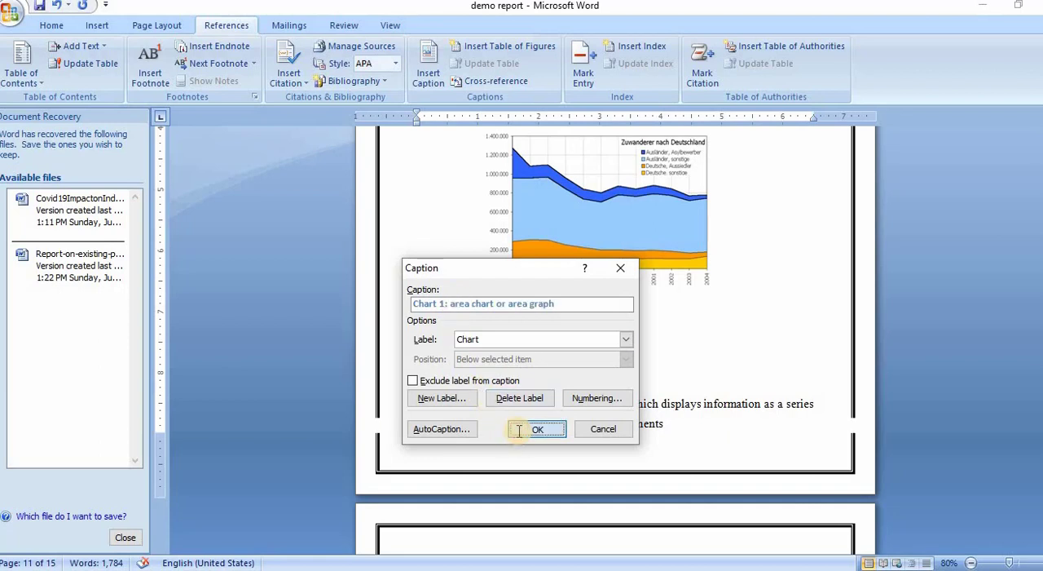
Step: Replace the plain title below the bar chart with the caption "Chart 2: A bar chart or bar graph"
scroll(590, 377, down, 1)
scroll(590, 377, down, 15)
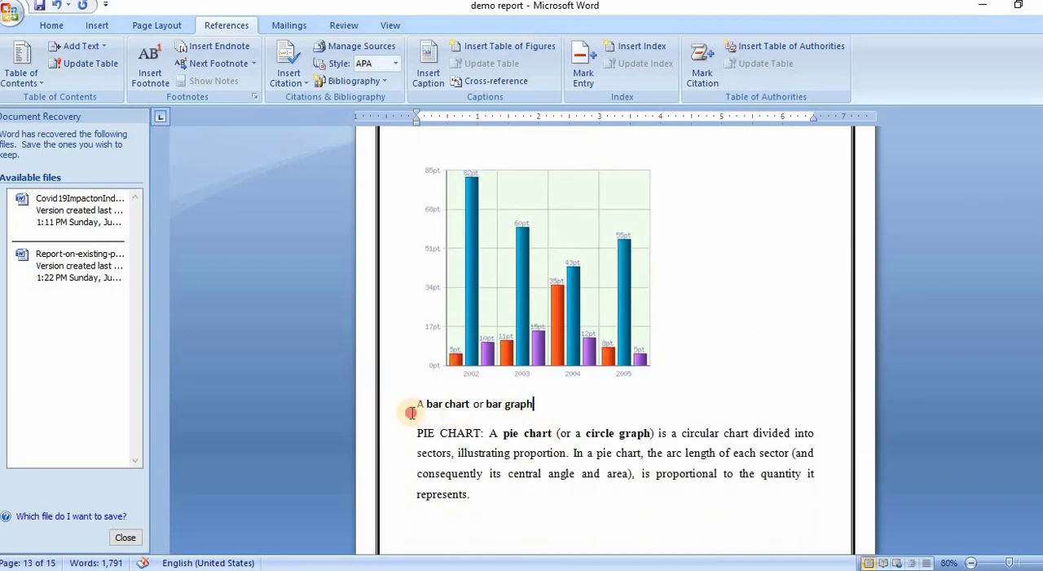
click(404, 407)
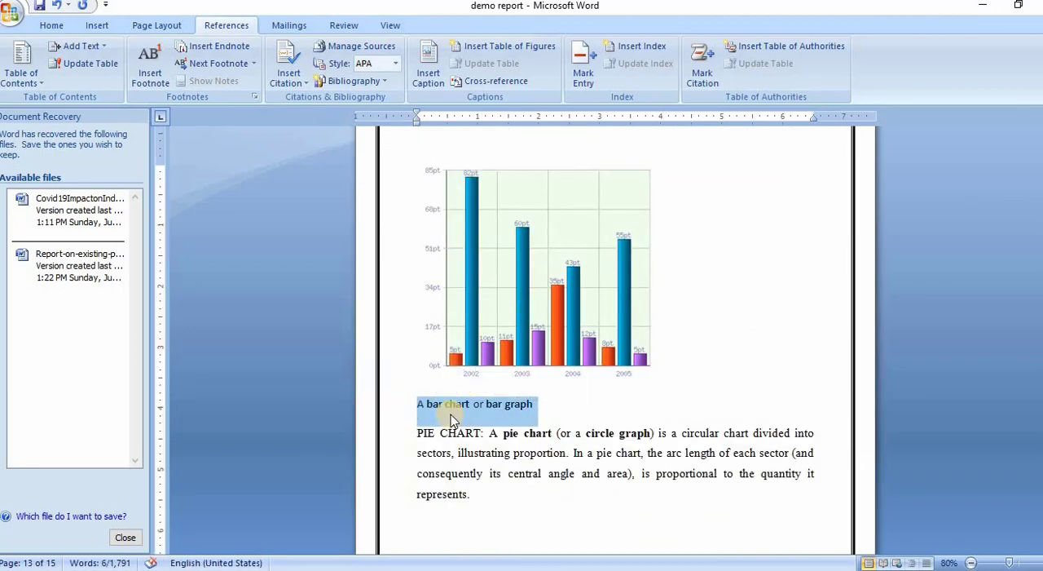
key(Delete)
key(Return)
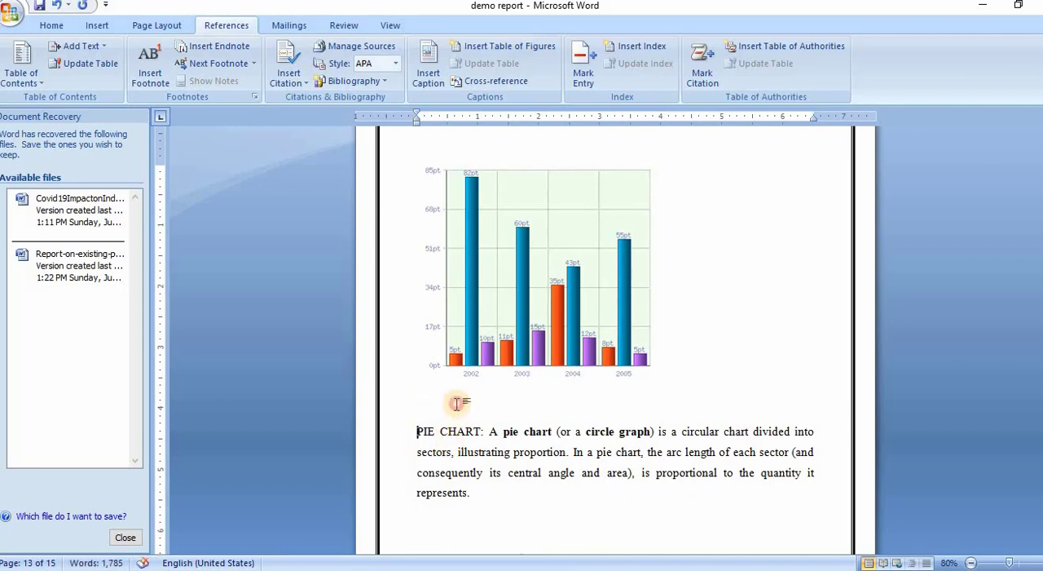
click(436, 84)
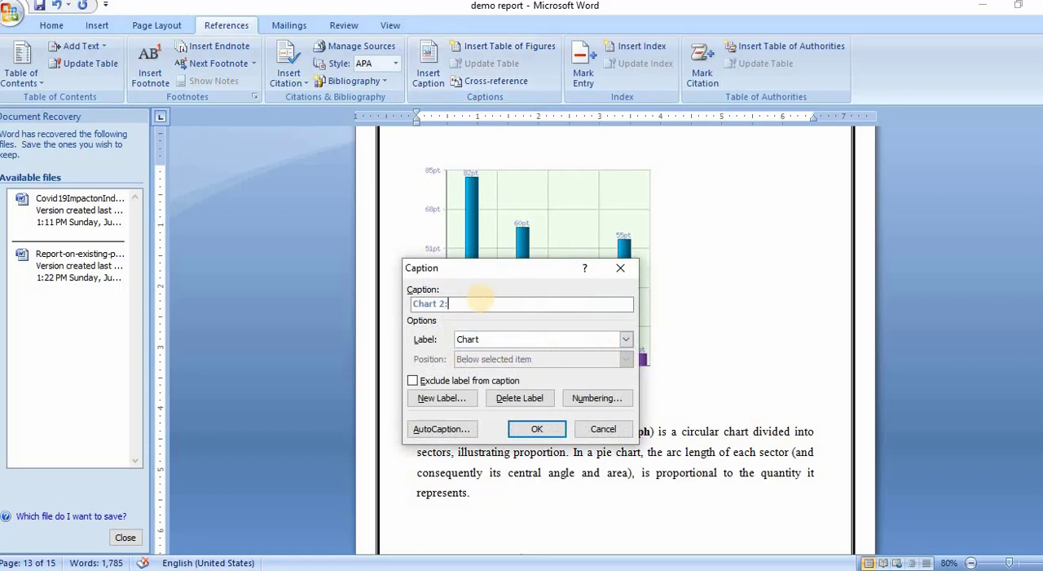
text(A bar chart or bar graph)
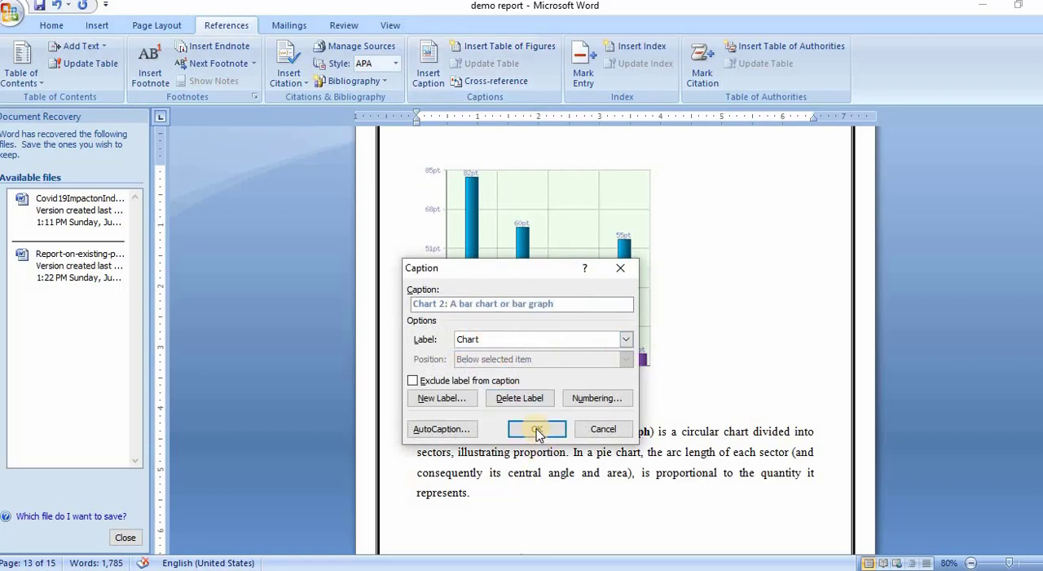
click(537, 429)
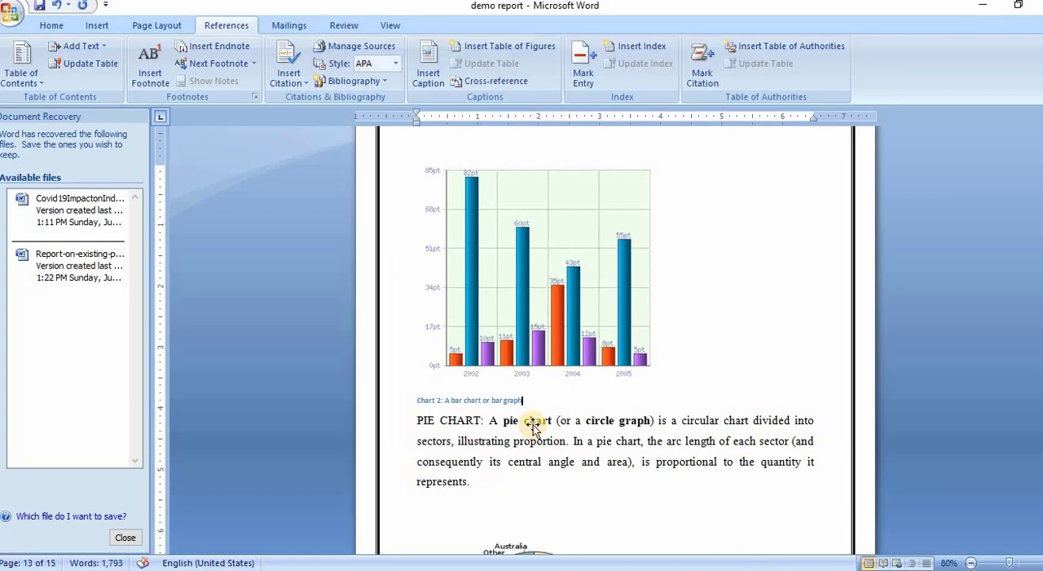
scroll(534, 426, down, 3)
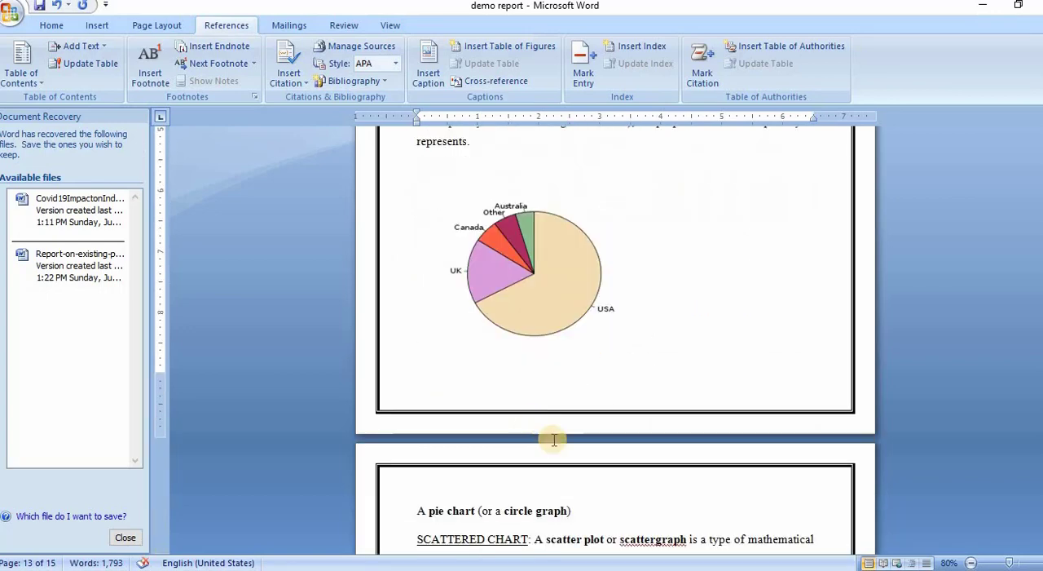